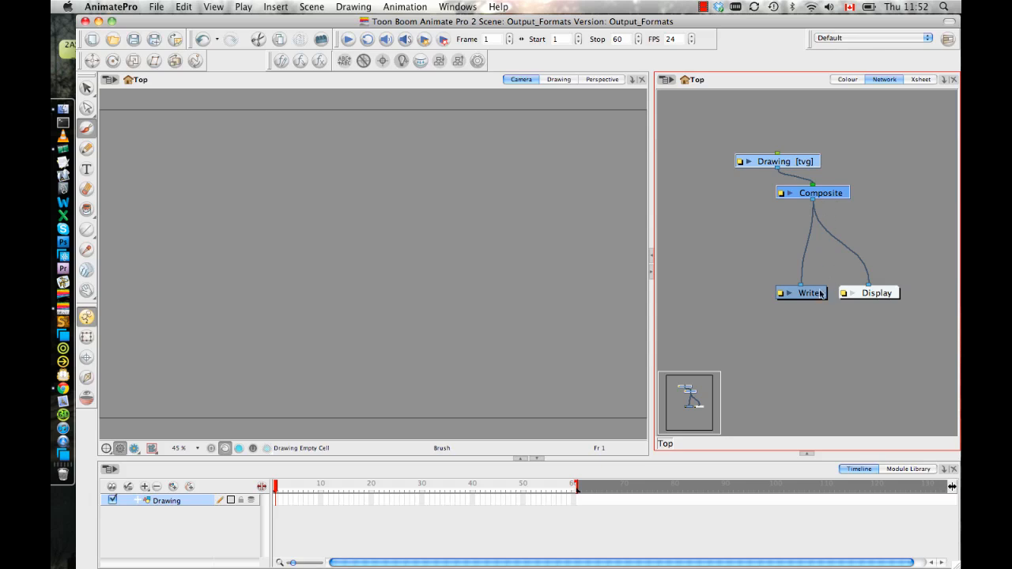
- Move the Write module further left, away from the Display module in the network
{"action": "left_click_drag", "start_coordinate": [820, 290], "coordinate": [777, 284]}
{"action": "left_click", "coordinate": [808, 292]}
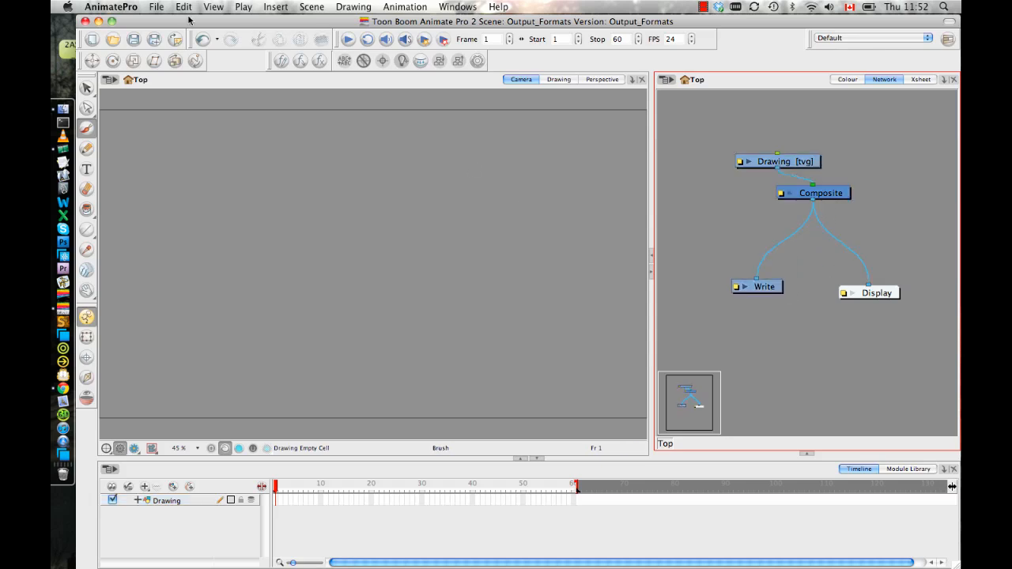
- Review the export options available for the scene without starting an export
{"action": "left_click", "coordinate": [157, 7]}
{"action": "mouse_move", "coordinate": [190, 173]}
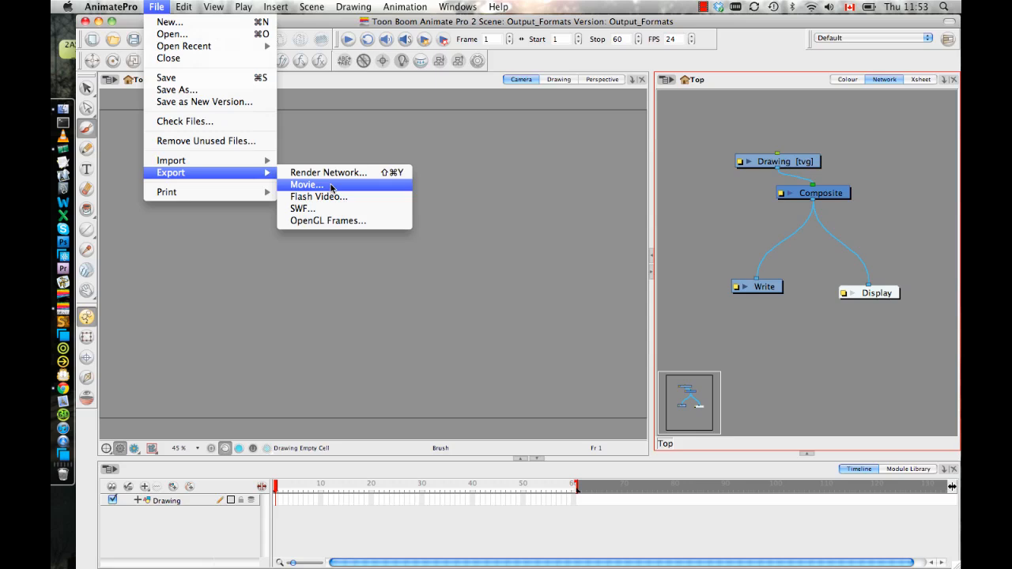
{"action": "left_click", "coordinate": [522, 226]}
- Shift the Display module slightly, and review the scene's resolution and frame rate settings without changing them
{"action": "left_click", "coordinate": [884, 295]}
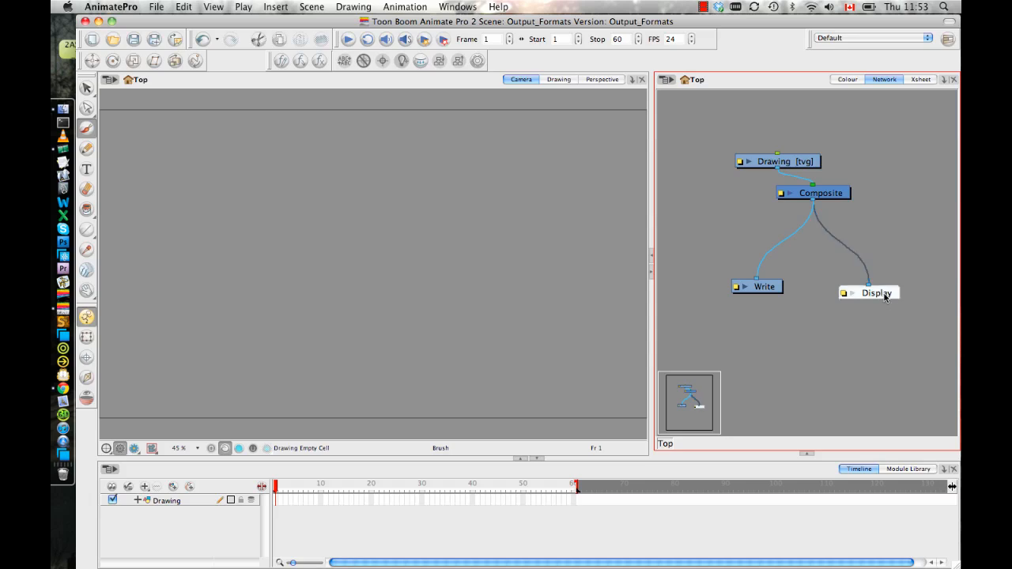
{"action": "left_click_drag", "start_coordinate": [884, 295], "coordinate": [881, 292]}
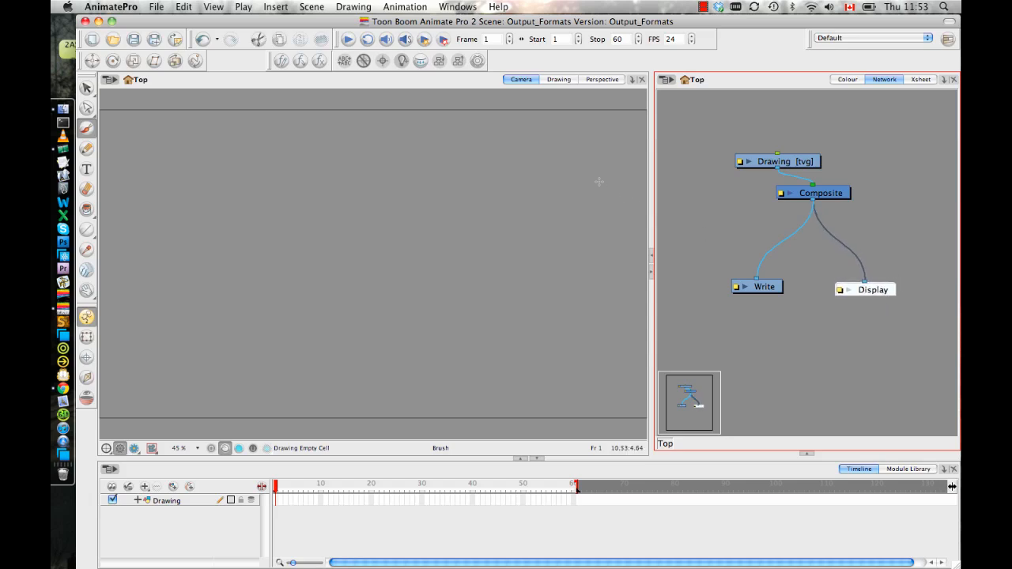
{"action": "left_click", "coordinate": [312, 6]}
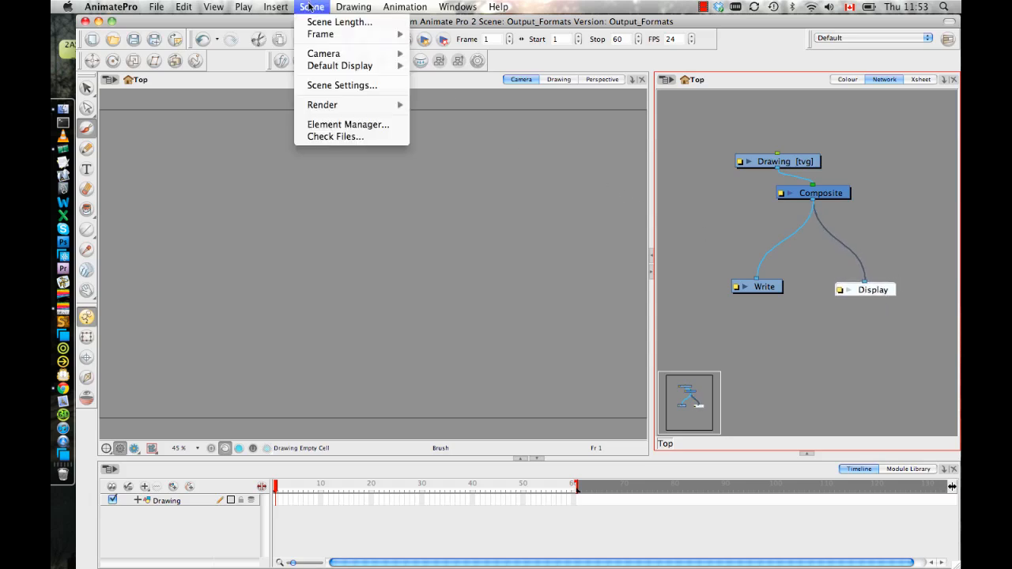
{"action": "left_click", "coordinate": [342, 86]}
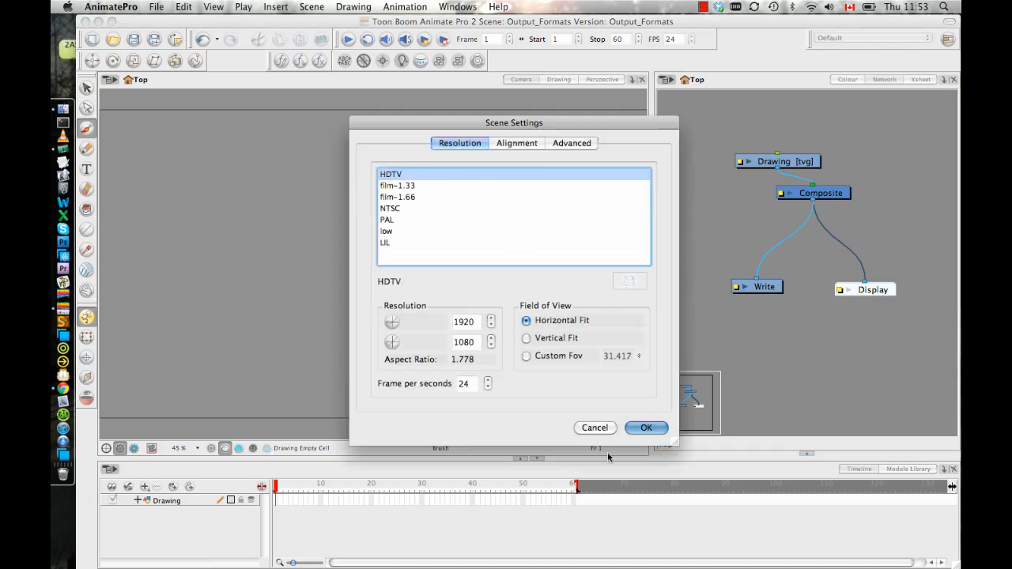
{"action": "left_click", "coordinate": [595, 428]}
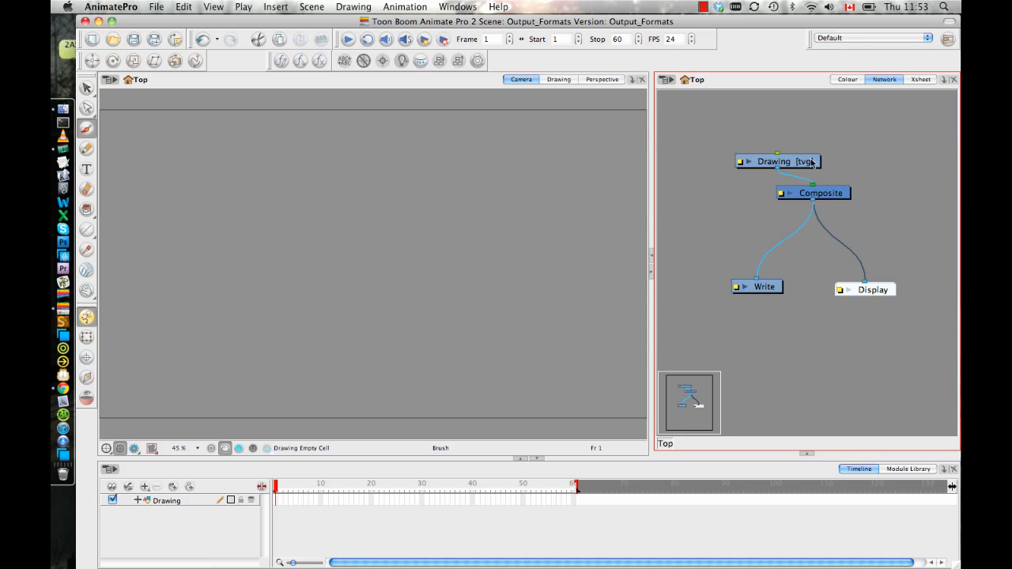
- Spread out the Drawing, Composite and Write modules so their connections are clearly separated in the network
{"action": "left_click_drag", "start_coordinate": [799, 162], "coordinate": [814, 133]}
{"action": "left_click_drag", "start_coordinate": [825, 195], "coordinate": [815, 182]}
{"action": "mouse_move", "coordinate": [771, 288]}
{"action": "left_mouse_down"}
{"action": "mouse_move", "coordinate": [779, 290]}
{"action": "mouse_move", "coordinate": [752, 280]}
{"action": "left_mouse_up"}
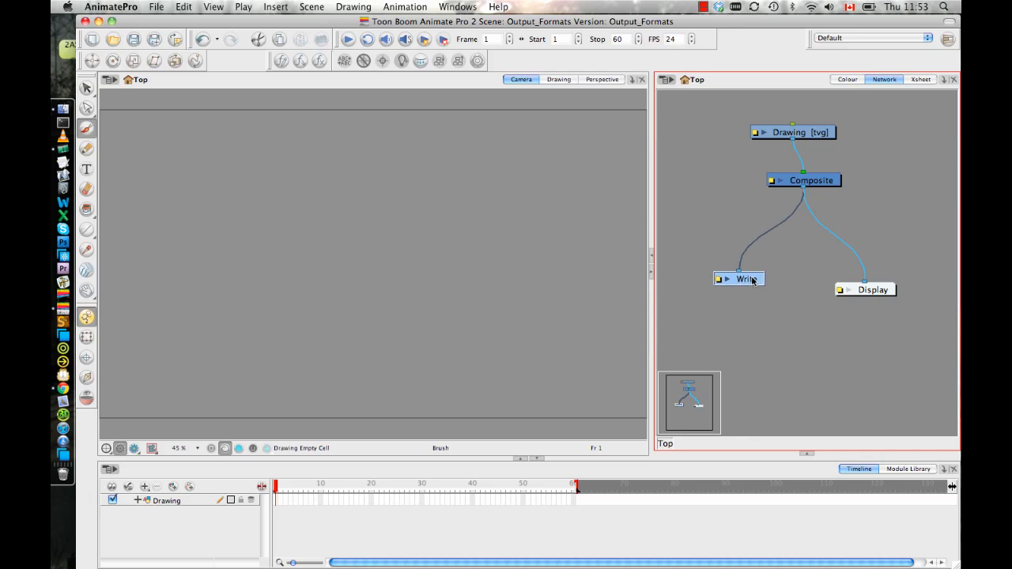
{"action": "left_click_drag", "start_coordinate": [751, 283], "coordinate": [754, 271]}
- Examine the drawing types offered in the Write module's output properties, leaving the current type selected, and close the properties
{"action": "left_click", "coordinate": [720, 267]}
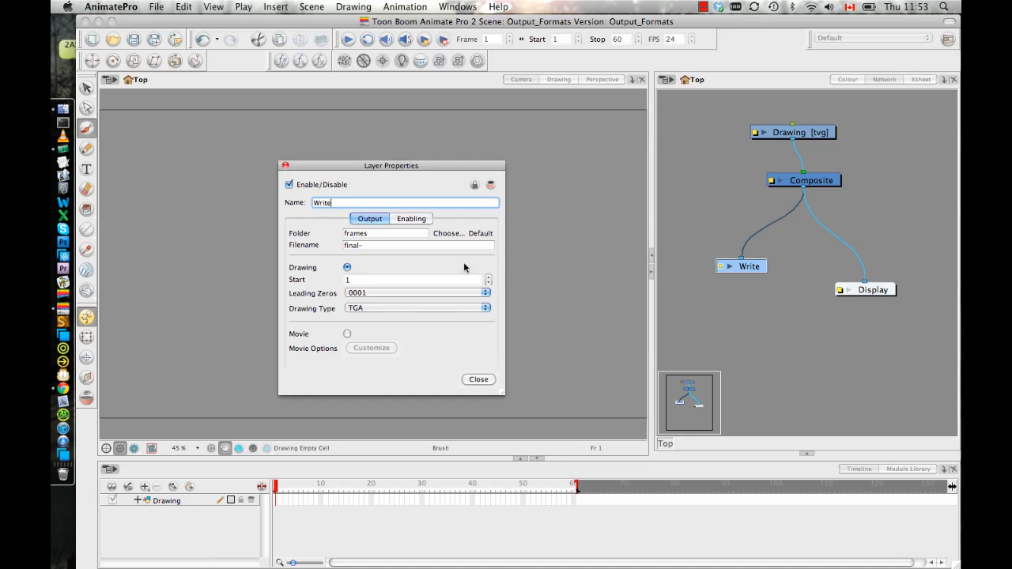
{"action": "left_click", "coordinate": [366, 308]}
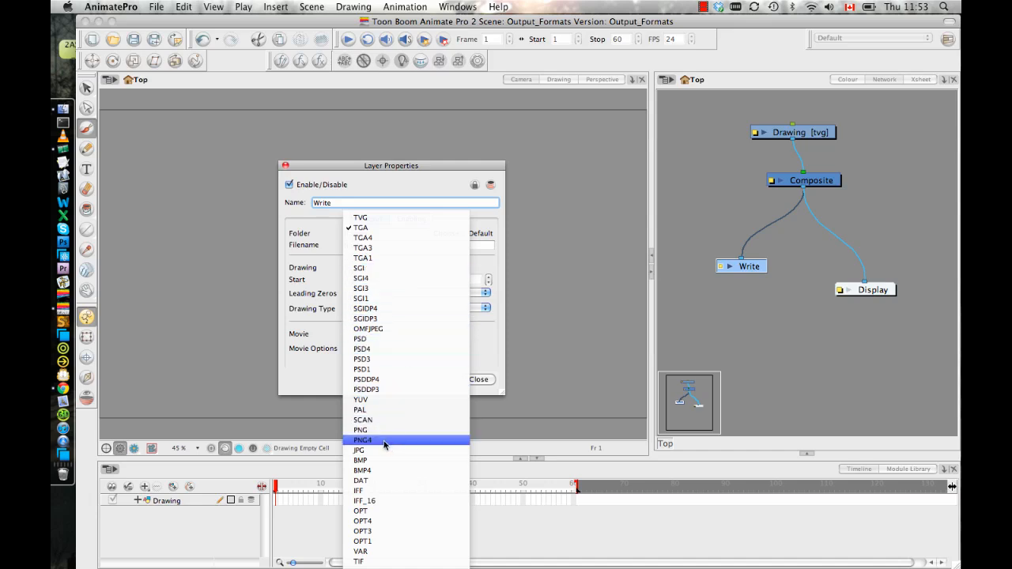
{"action": "left_click", "coordinate": [487, 340]}
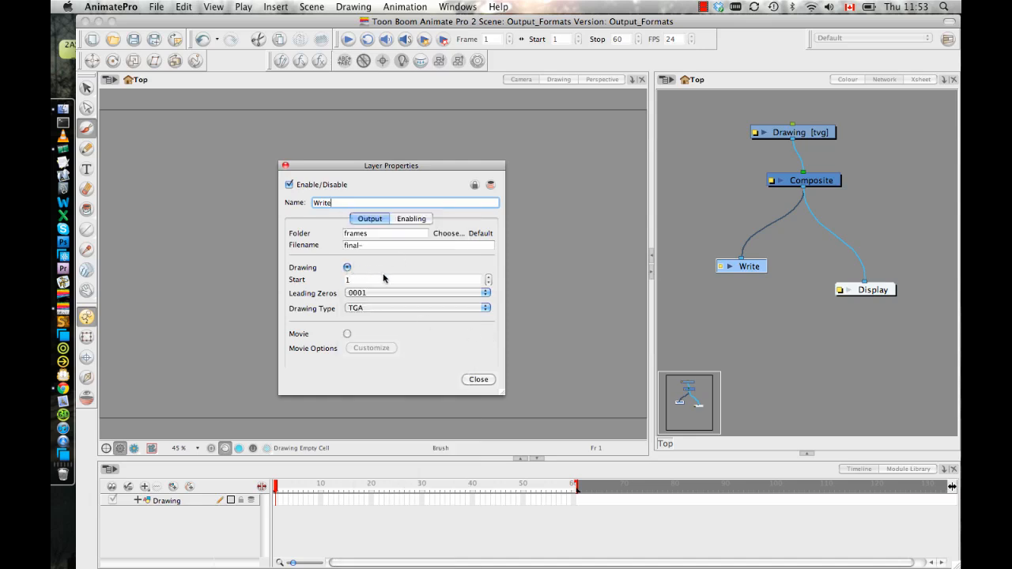
{"action": "left_click", "coordinate": [379, 307]}
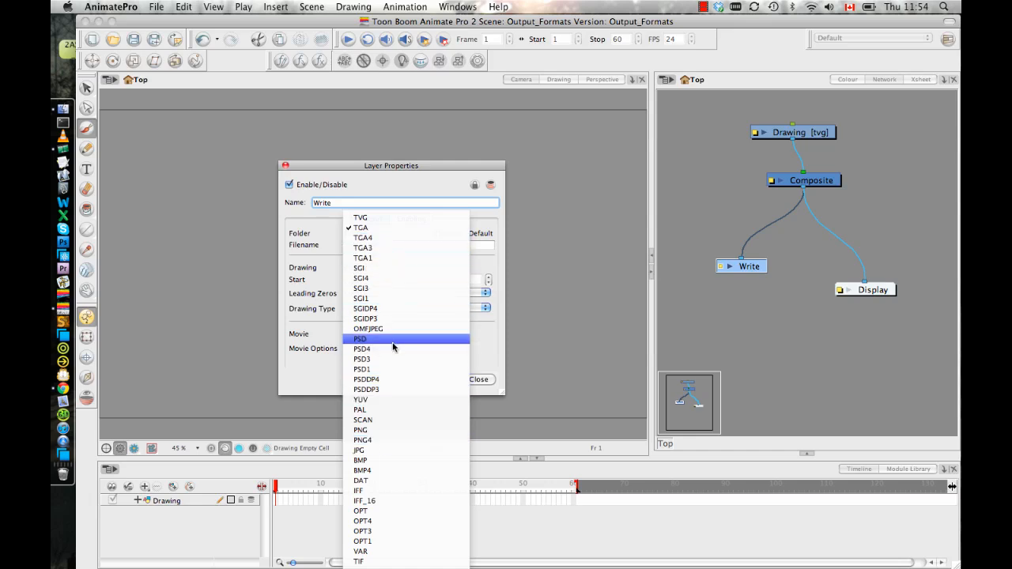
{"action": "left_click", "coordinate": [489, 333]}
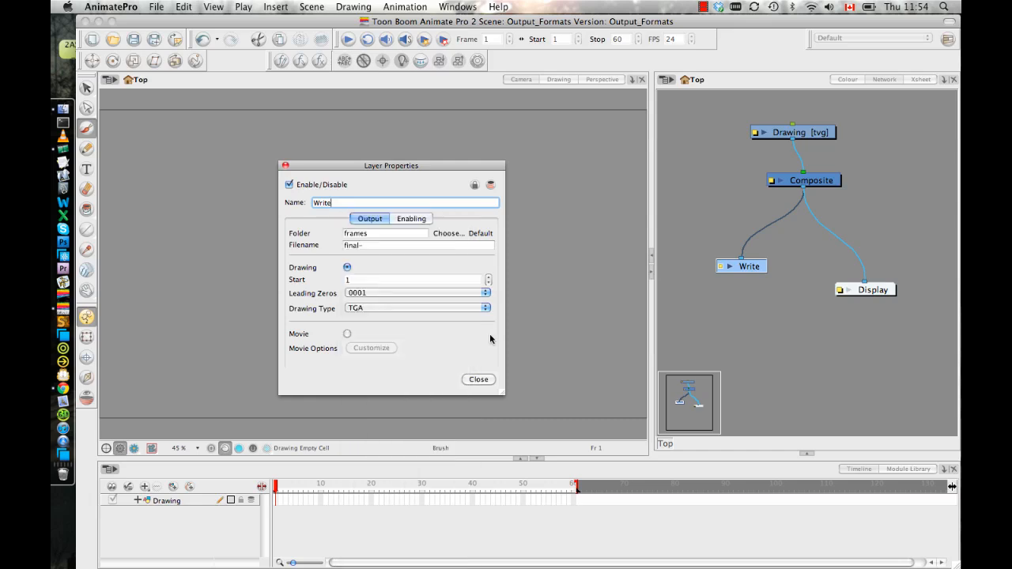
{"action": "left_click", "coordinate": [479, 379]}
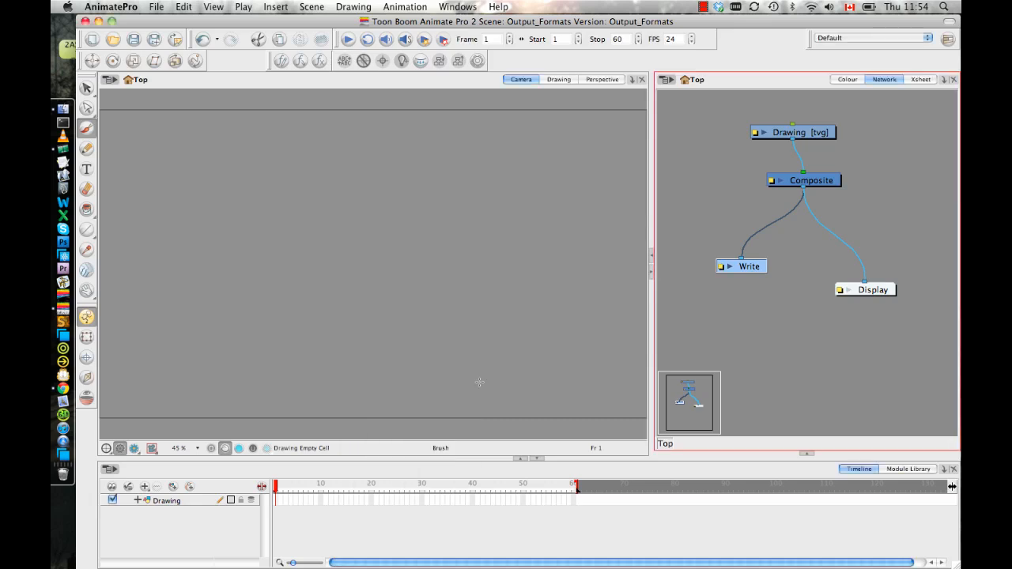
- Add a second Write module from the library's favourites, connect it to the Composite output, and place it below the first
{"action": "left_click_drag", "start_coordinate": [753, 272], "coordinate": [729, 271]}
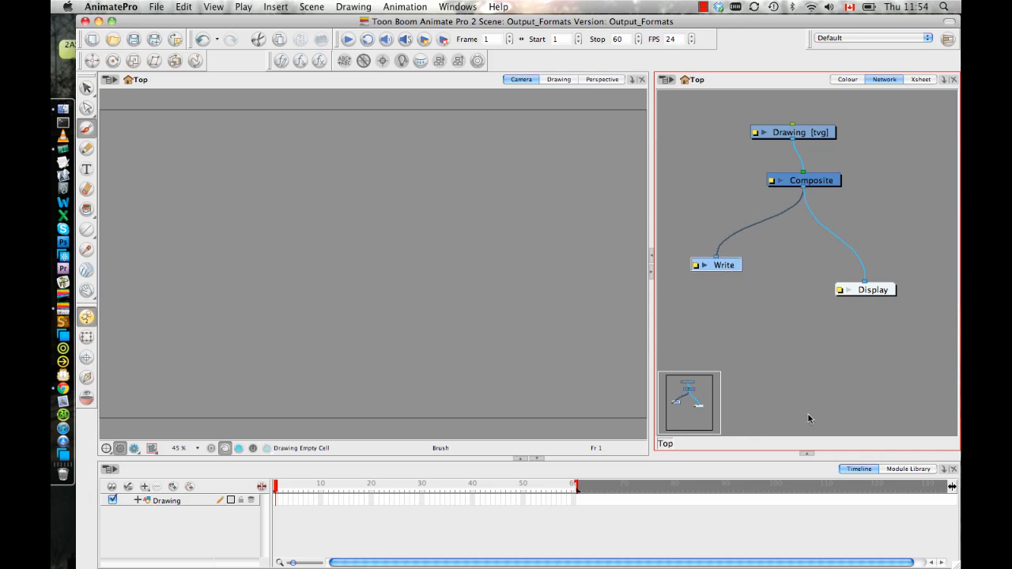
{"action": "left_click", "coordinate": [901, 469]}
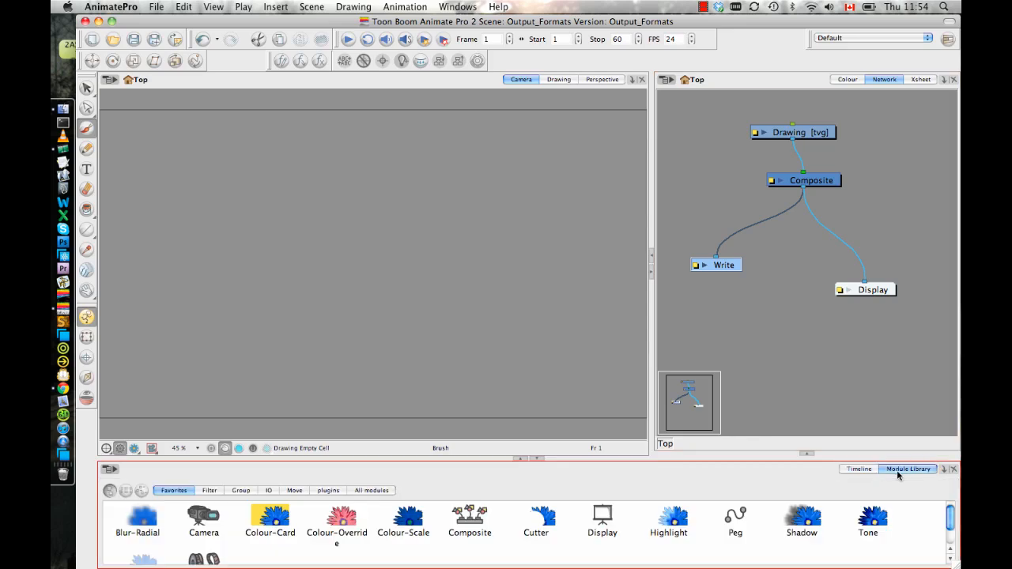
{"action": "scroll", "coordinate": [399, 532], "scroll_direction": "down", "scroll_amount": 1}
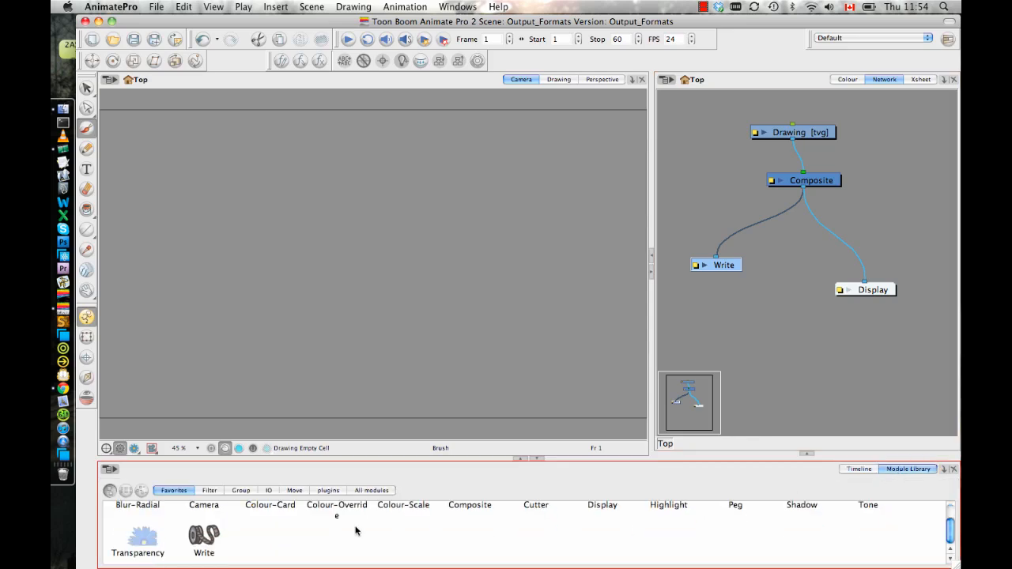
{"action": "left_click_drag", "start_coordinate": [203, 540], "coordinate": [779, 286]}
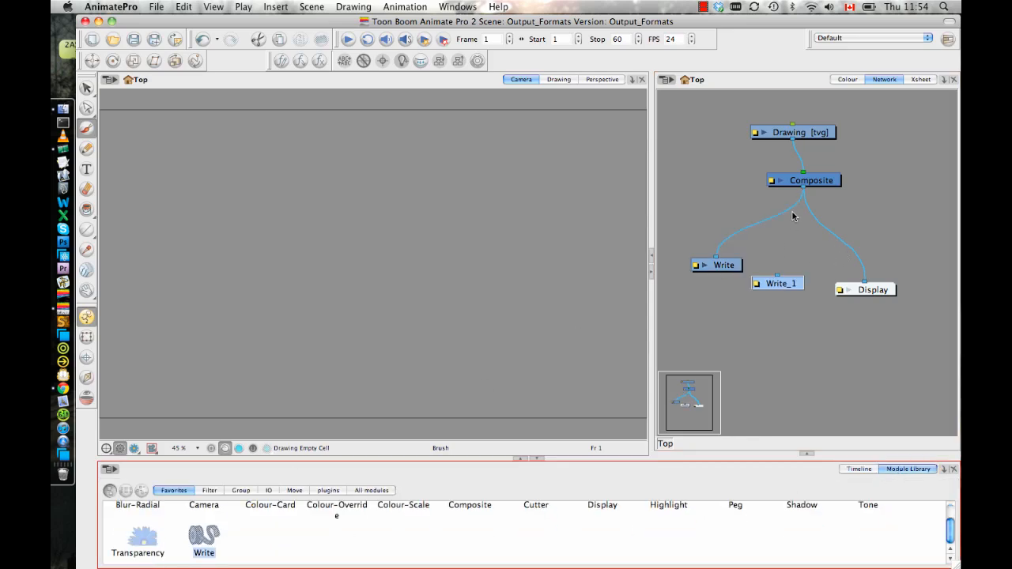
{"action": "left_click_drag", "start_coordinate": [803, 190], "coordinate": [730, 315]}
- Set the second Write module's output to Movie, and move the two Write modules apart in the network
{"action": "double_click", "coordinate": [701, 315]}
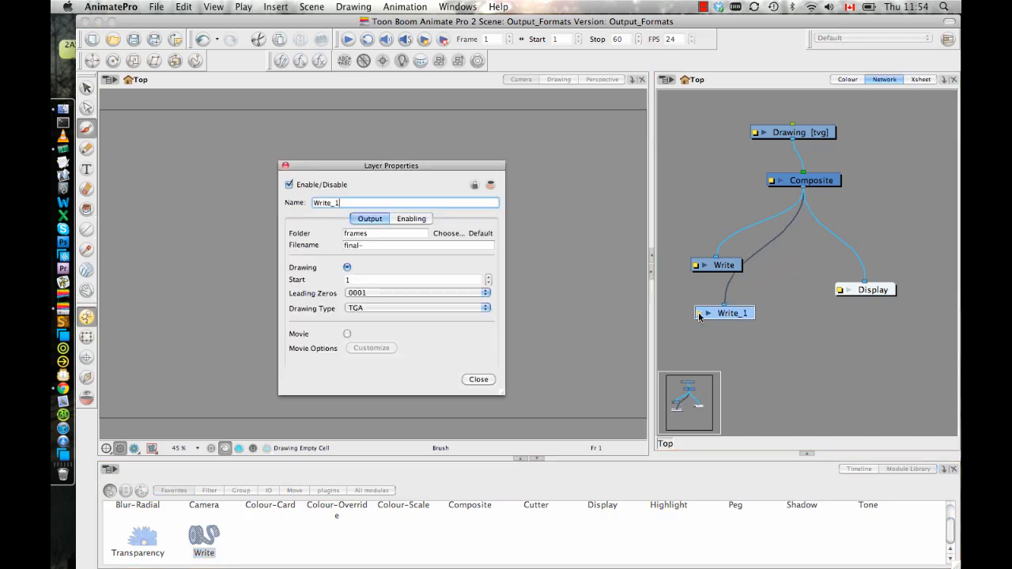
{"action": "left_click", "coordinate": [348, 333]}
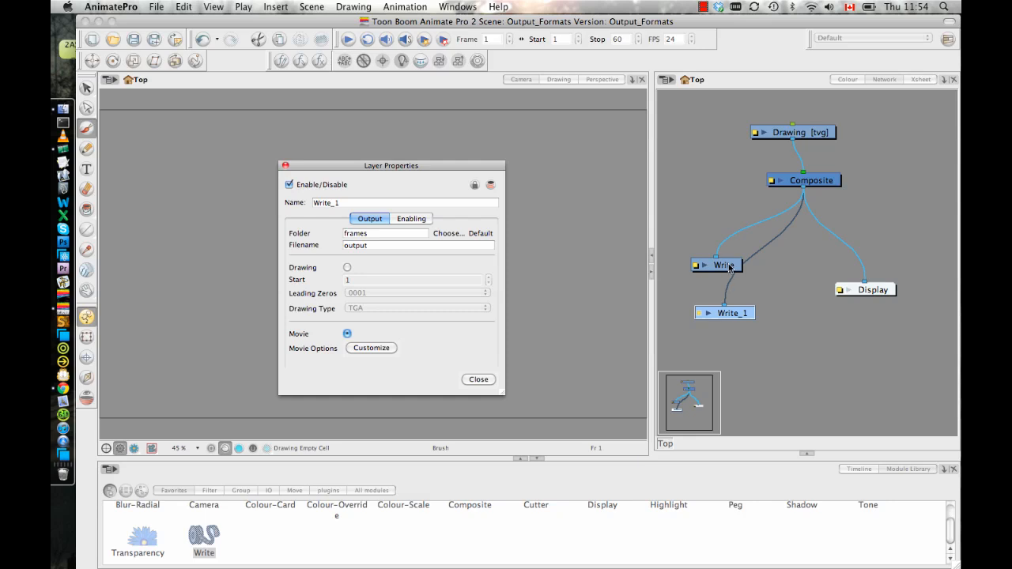
{"action": "left_click_drag", "start_coordinate": [731, 269], "coordinate": [703, 254]}
{"action": "left_click_drag", "start_coordinate": [736, 316], "coordinate": [737, 303]}
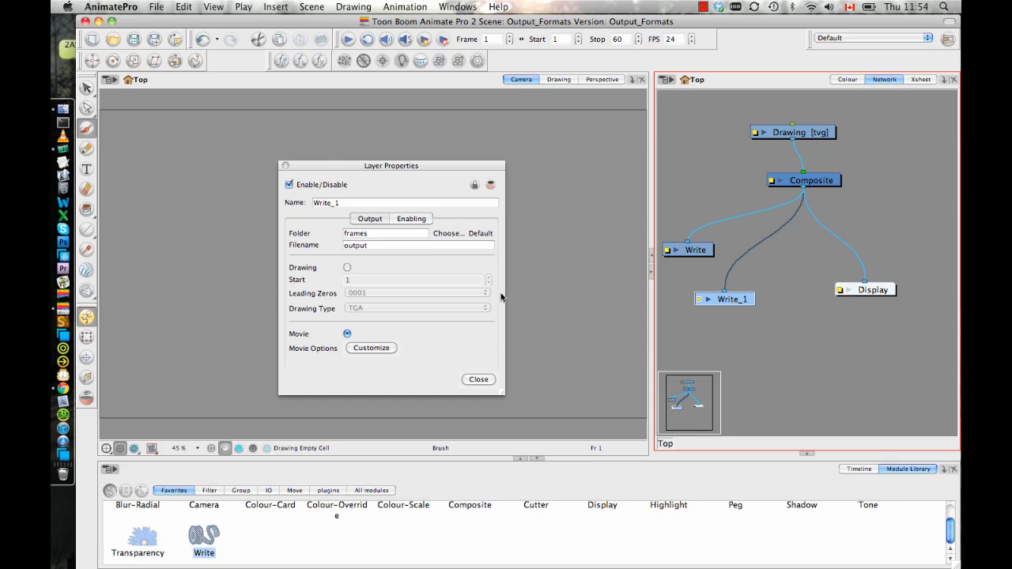
- Examine the second Write module's movie options, including video colour depths and compression types, cancel without changes, and close its properties
{"action": "left_click", "coordinate": [381, 349]}
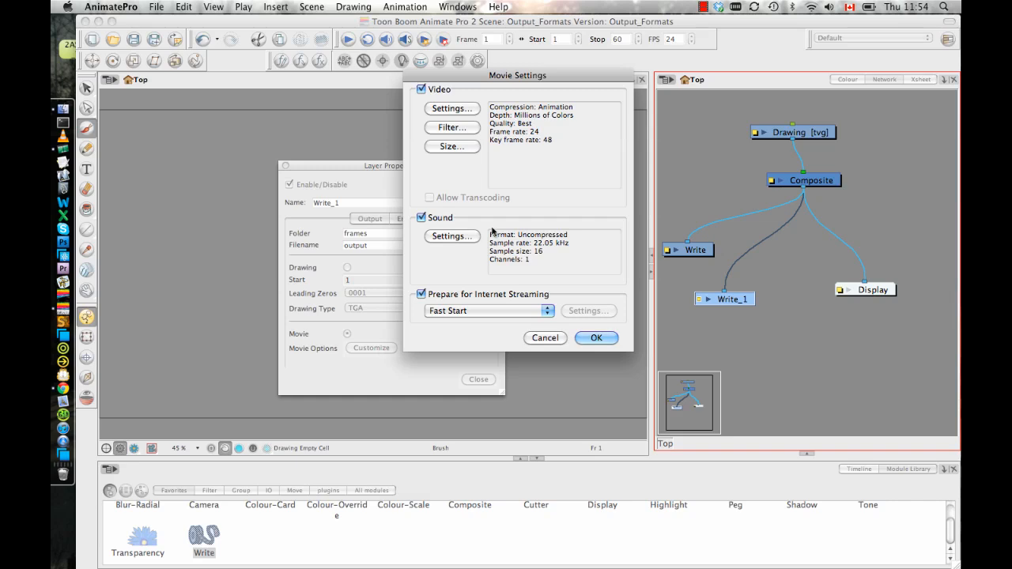
{"action": "left_click", "coordinate": [448, 109]}
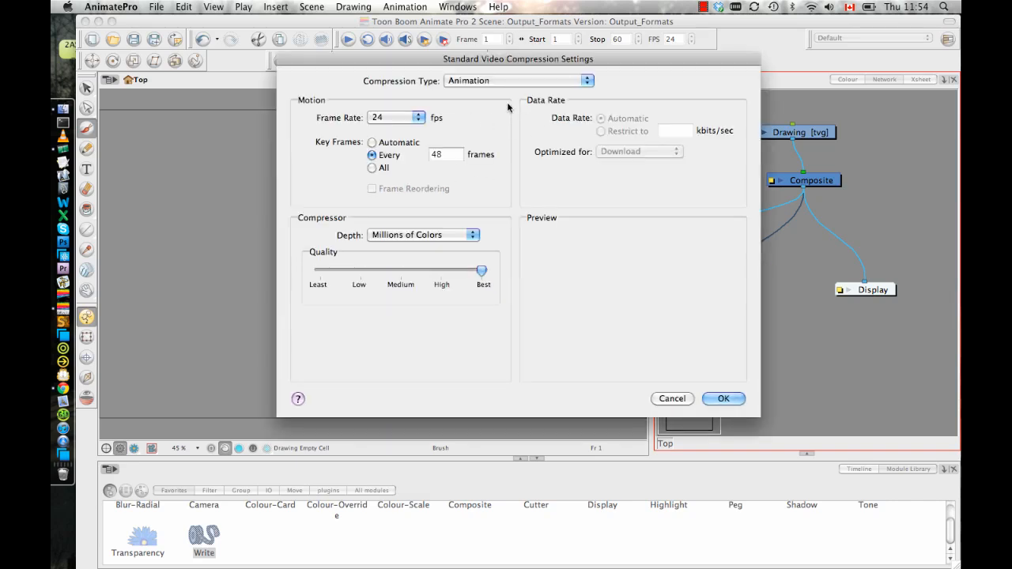
{"action": "left_click", "coordinate": [443, 238]}
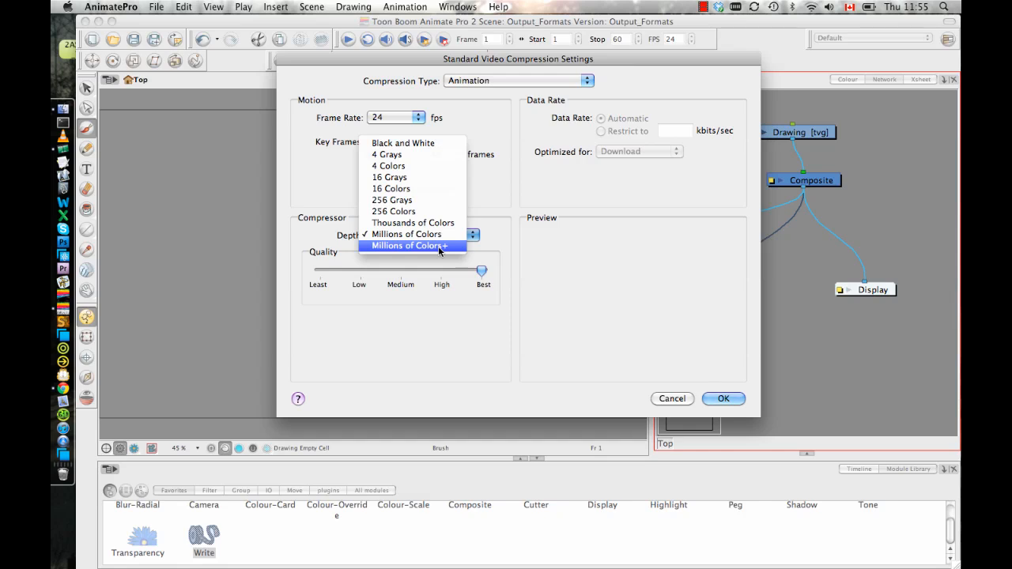
{"action": "left_click", "coordinate": [589, 277]}
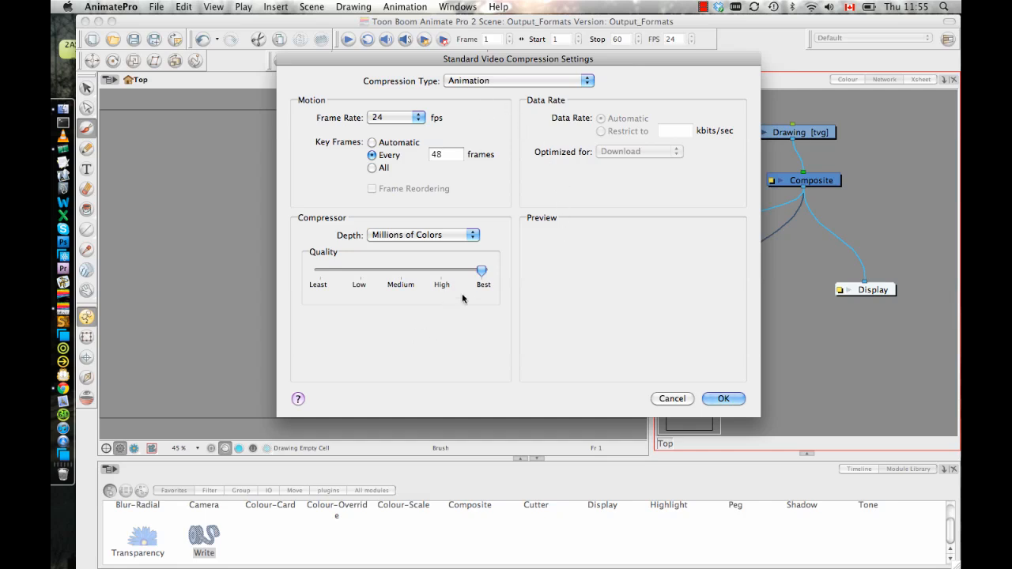
{"action": "left_click", "coordinate": [481, 80]}
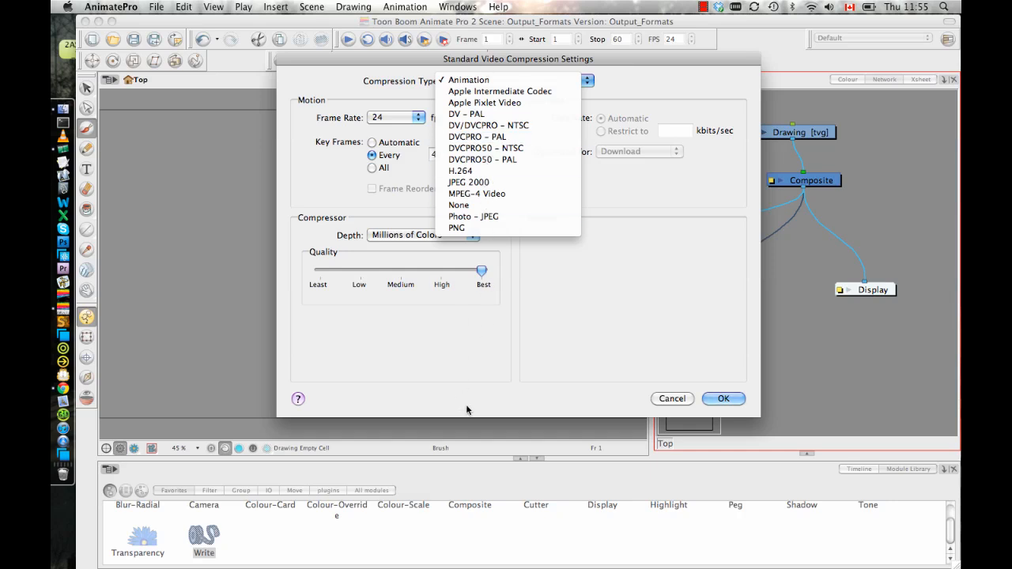
{"action": "left_click", "coordinate": [507, 390]}
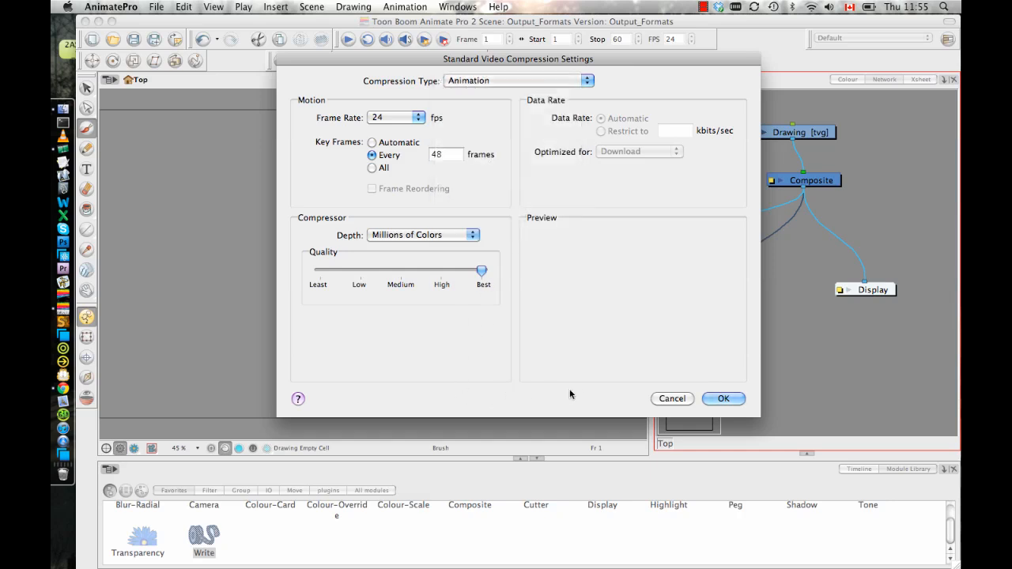
{"action": "left_click", "coordinate": [660, 397]}
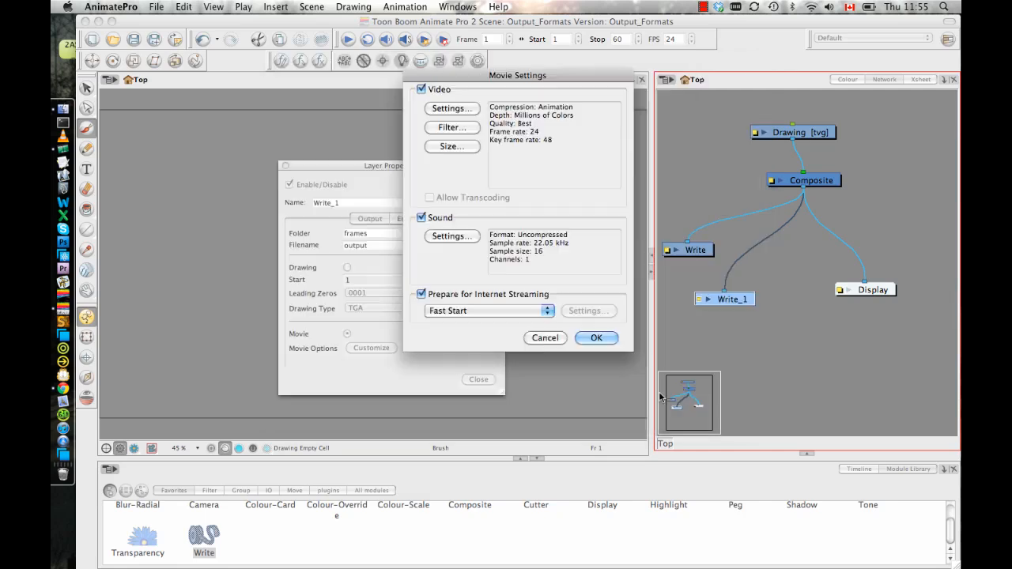
{"action": "left_click", "coordinate": [554, 339]}
{"action": "left_click", "coordinate": [475, 381]}
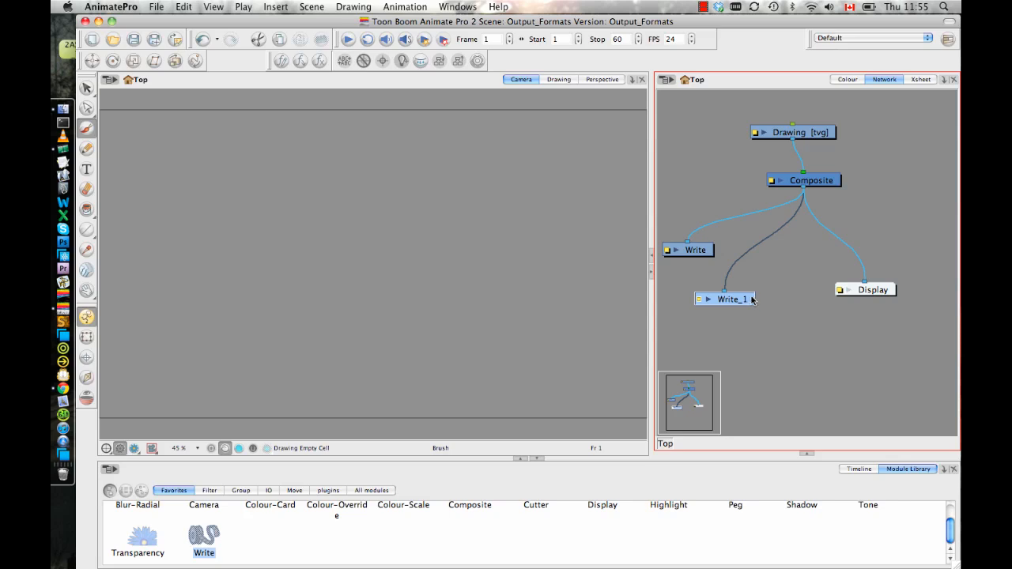
- Move the second Write module closer to the first, and raise the Composite module slightly
{"action": "mouse_move", "coordinate": [746, 303]}
{"action": "left_mouse_down"}
{"action": "mouse_move", "coordinate": [715, 290]}
{"action": "mouse_move", "coordinate": [736, 292]}
{"action": "left_mouse_up"}
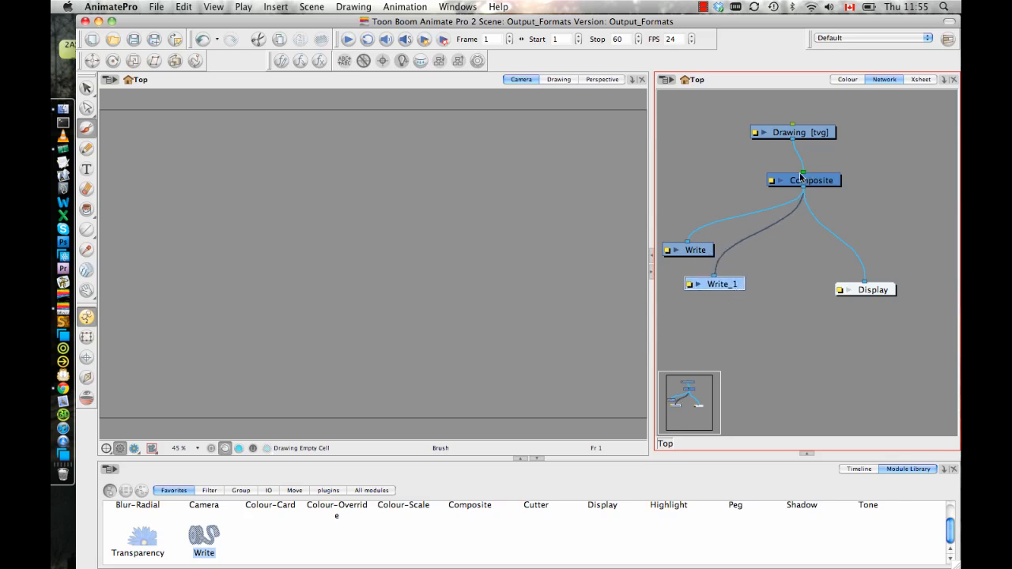
{"action": "left_click_drag", "start_coordinate": [827, 185], "coordinate": [828, 177]}
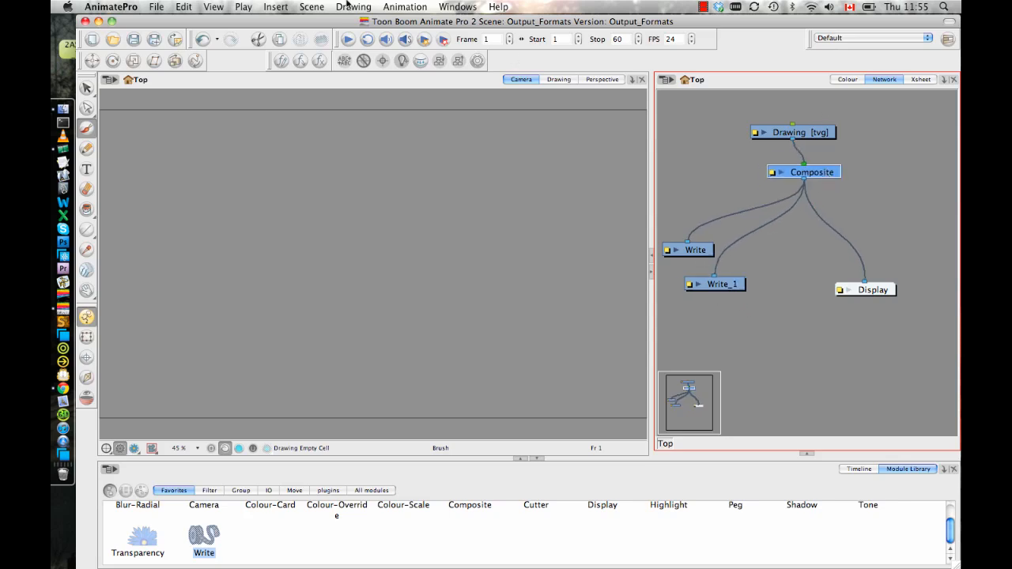
- Recheck the scene's resolution settings and leave them as they are
{"action": "left_click", "coordinate": [310, 6]}
{"action": "left_click", "coordinate": [321, 87]}
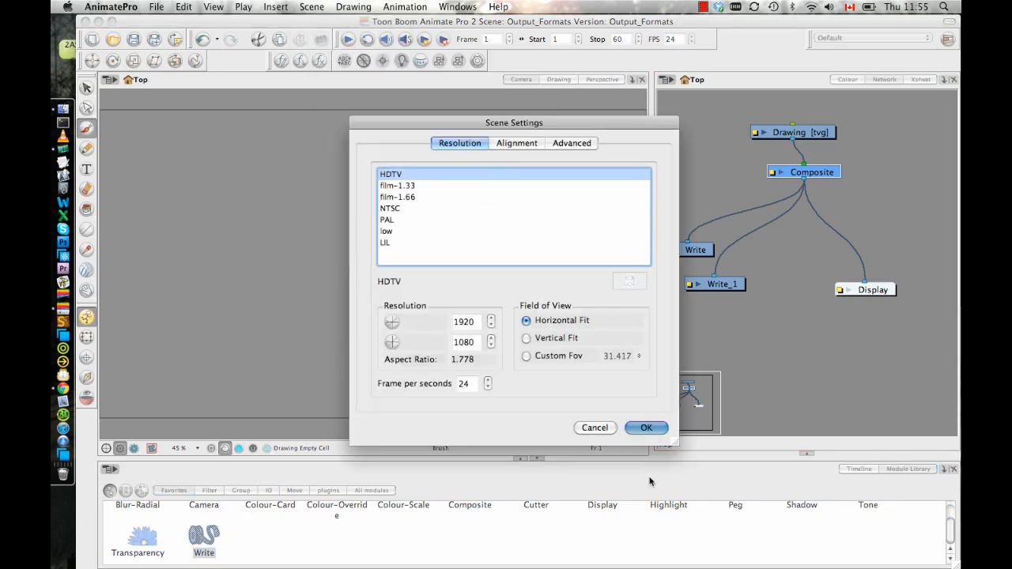
{"action": "left_click", "coordinate": [599, 429]}
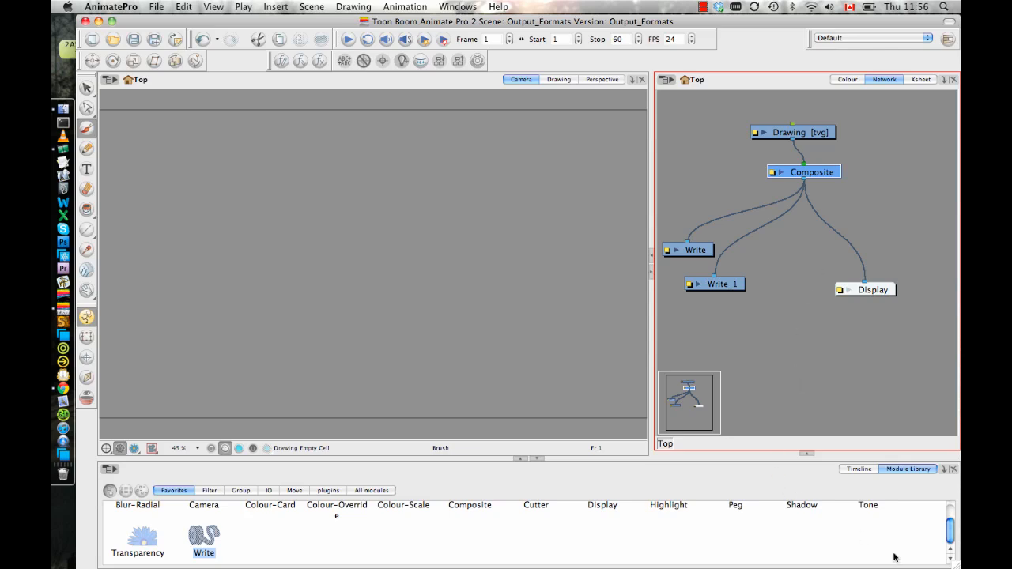
- Enlarge the Module Library area so that all favourite modules fit in view
{"action": "left_click_drag", "start_coordinate": [949, 541], "coordinate": [949, 524]}
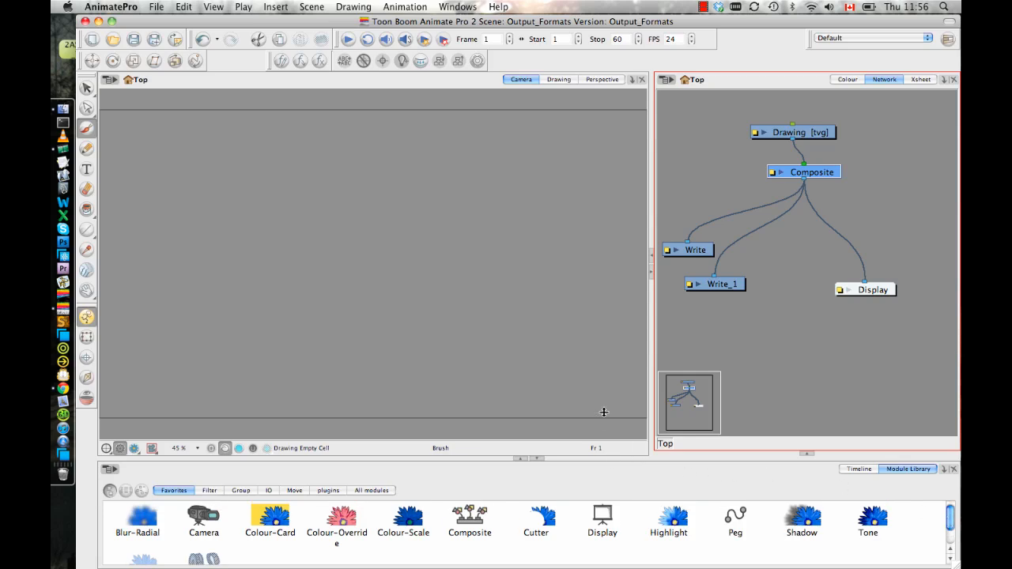
{"action": "left_click_drag", "start_coordinate": [603, 412], "coordinate": [603, 380]}
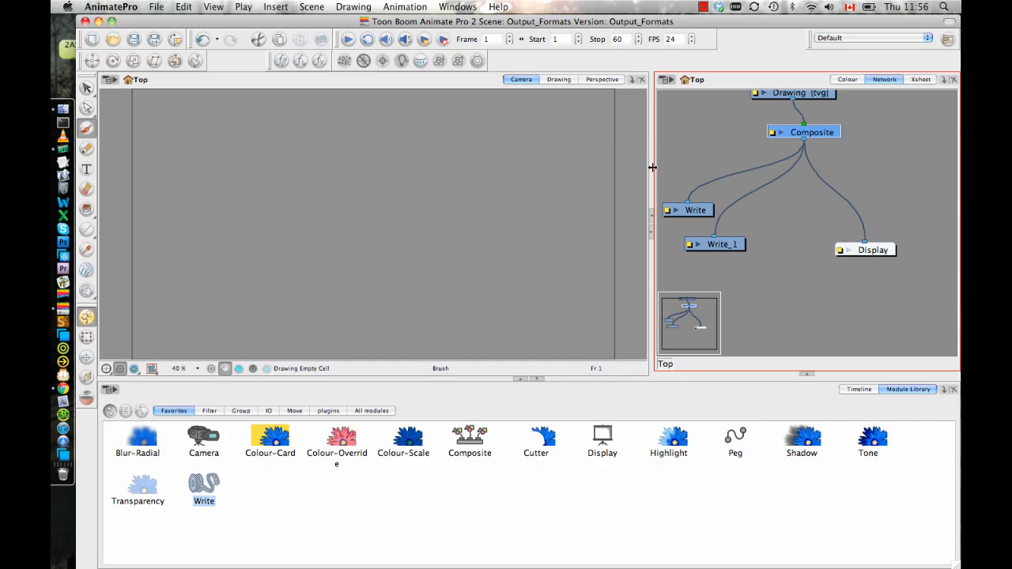
- Widen the Network view and spread its modules out, moving both Write modules away from the Composite and the Display to the opposite side
{"action": "left_click_drag", "start_coordinate": [652, 166], "coordinate": [593, 165]}
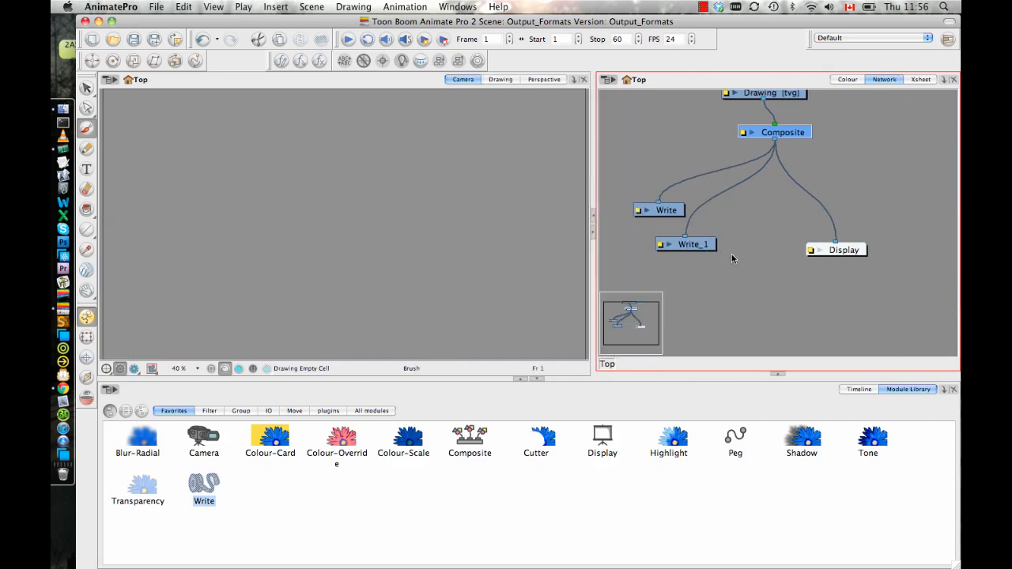
{"action": "left_click_drag", "start_coordinate": [731, 253], "coordinate": [656, 209]}
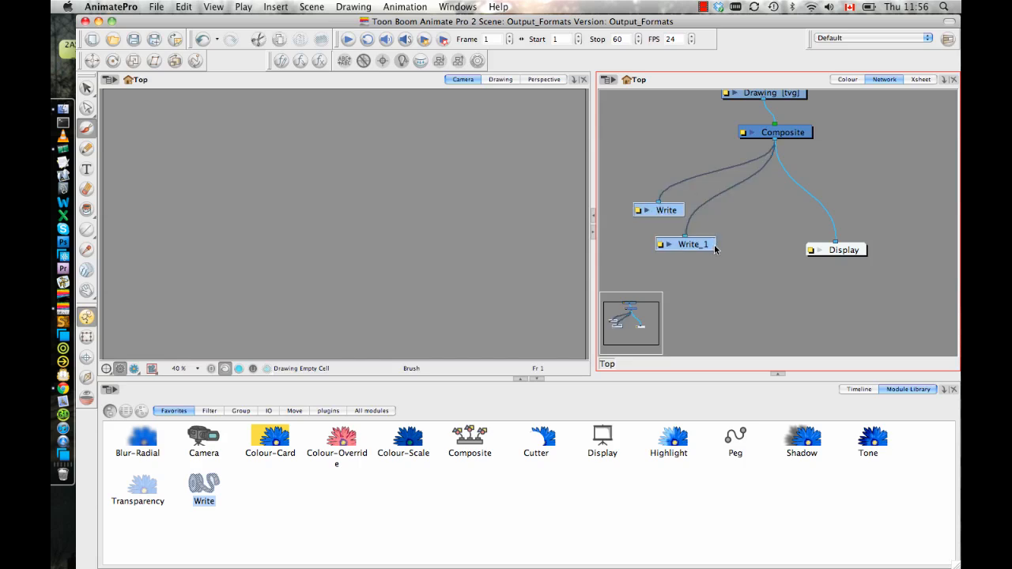
{"action": "left_click_drag", "start_coordinate": [714, 249], "coordinate": [689, 226]}
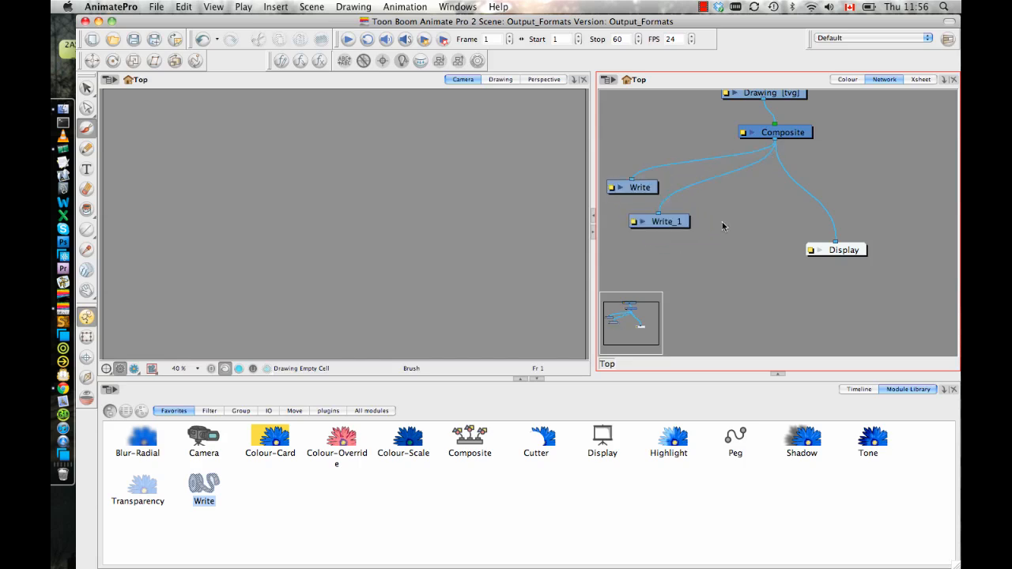
{"action": "left_click_drag", "start_coordinate": [853, 252], "coordinate": [923, 228]}
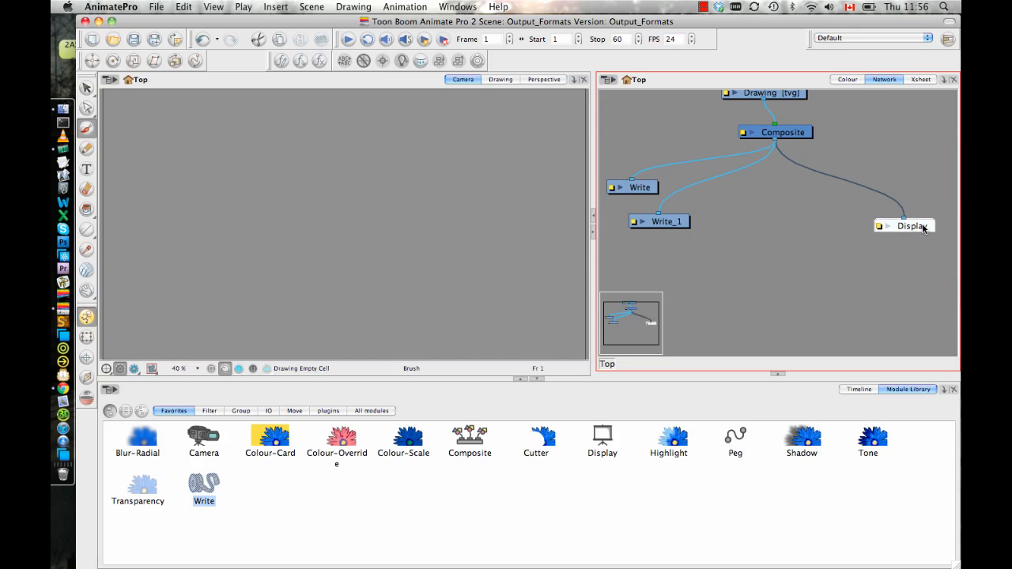
{"action": "left_click", "coordinate": [796, 288]}
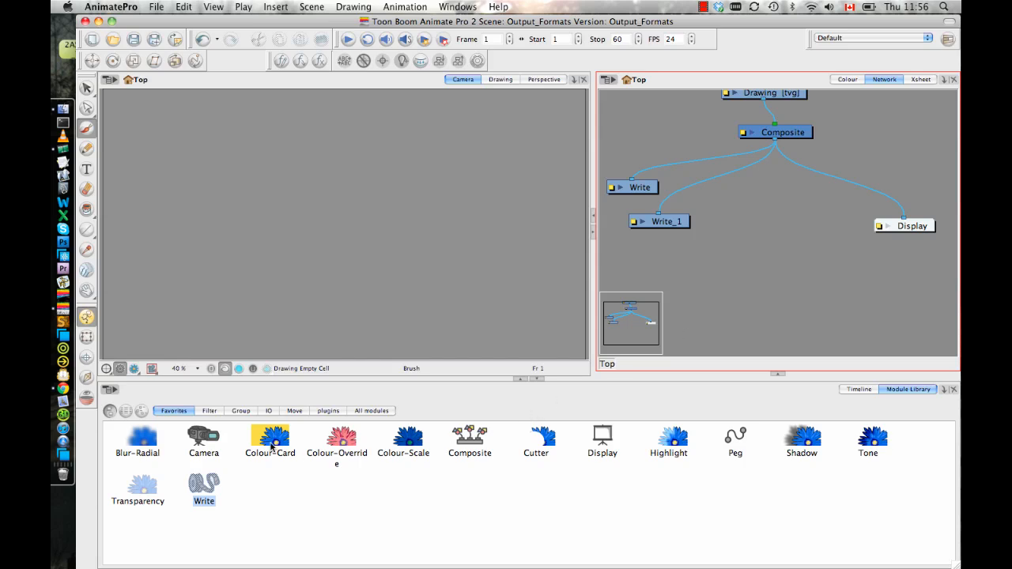
- Add a Scale-Output module from the full module list, connect it to the Composite's output, and raise it slightly
{"action": "left_click", "coordinate": [209, 411]}
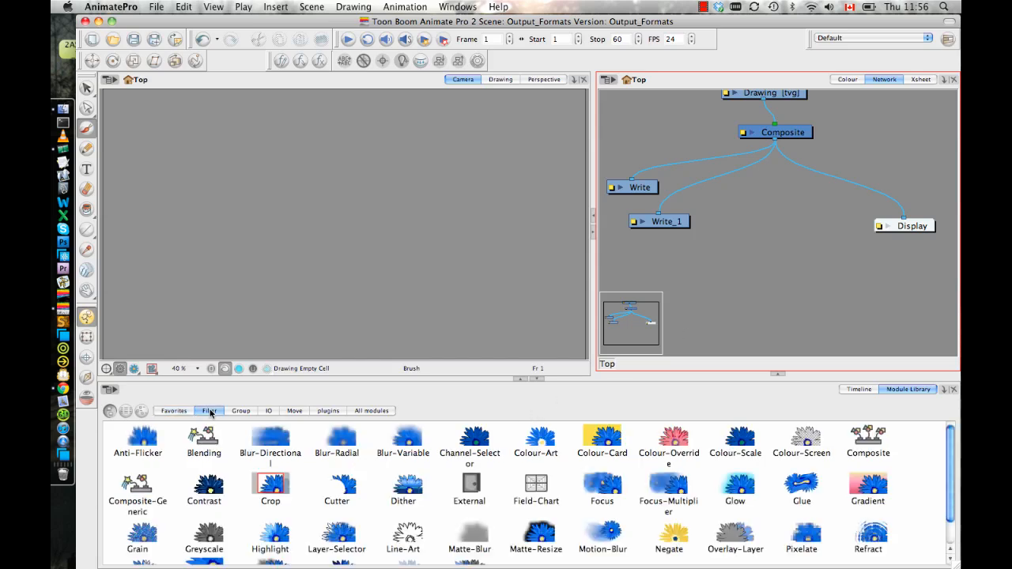
{"action": "scroll", "coordinate": [952, 473], "scroll_direction": "down", "scroll_amount": 2}
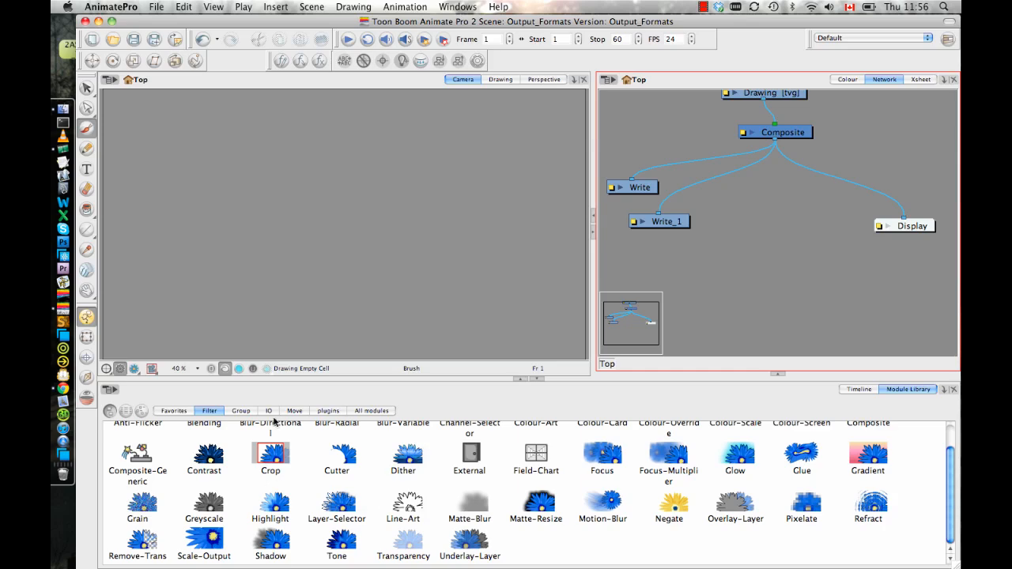
{"action": "left_click", "coordinate": [386, 412]}
{"action": "left_click_drag", "start_coordinate": [950, 497], "coordinate": [949, 543]}
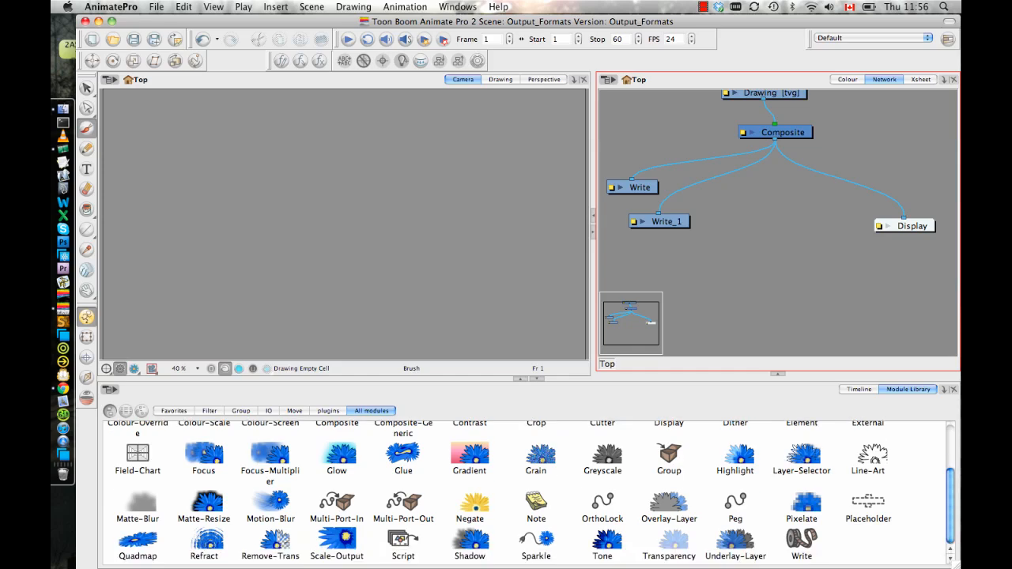
{"action": "left_click", "coordinate": [332, 545]}
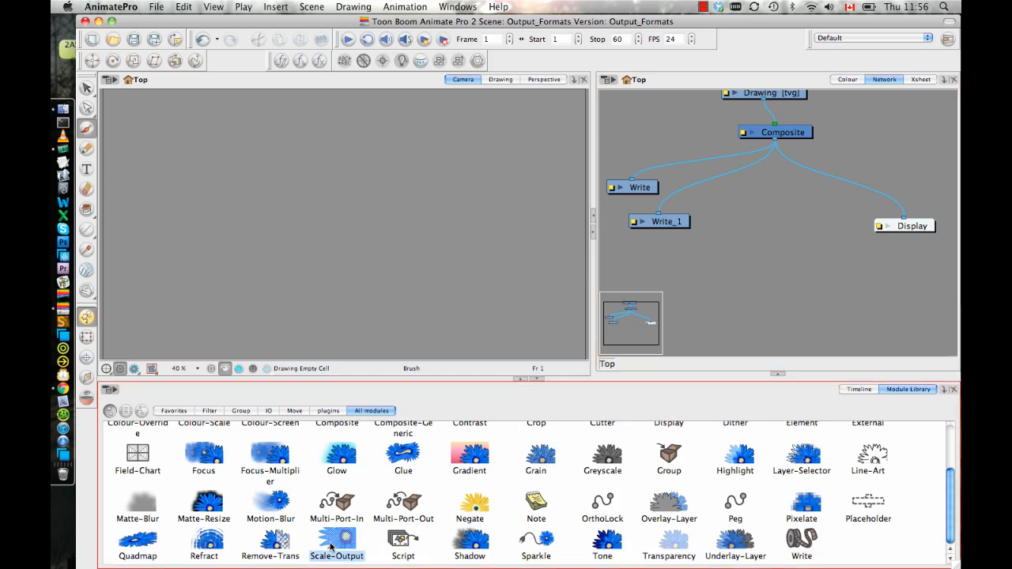
{"action": "left_click_drag", "start_coordinate": [346, 540], "coordinate": [755, 284]}
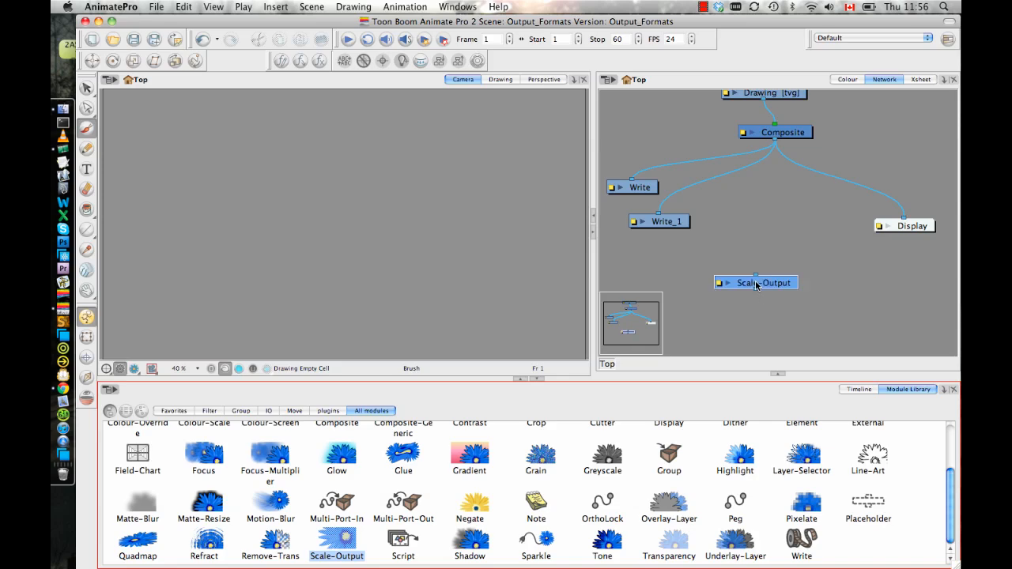
{"action": "left_click", "coordinate": [775, 146]}
{"action": "left_click_drag", "start_coordinate": [775, 146], "coordinate": [755, 278]}
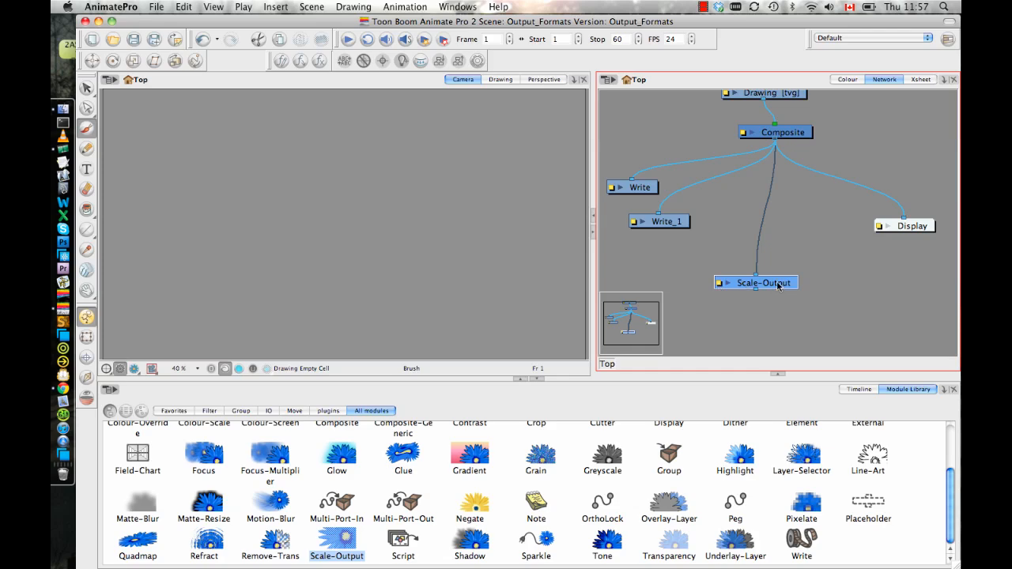
{"action": "left_click_drag", "start_coordinate": [779, 286], "coordinate": [777, 264]}
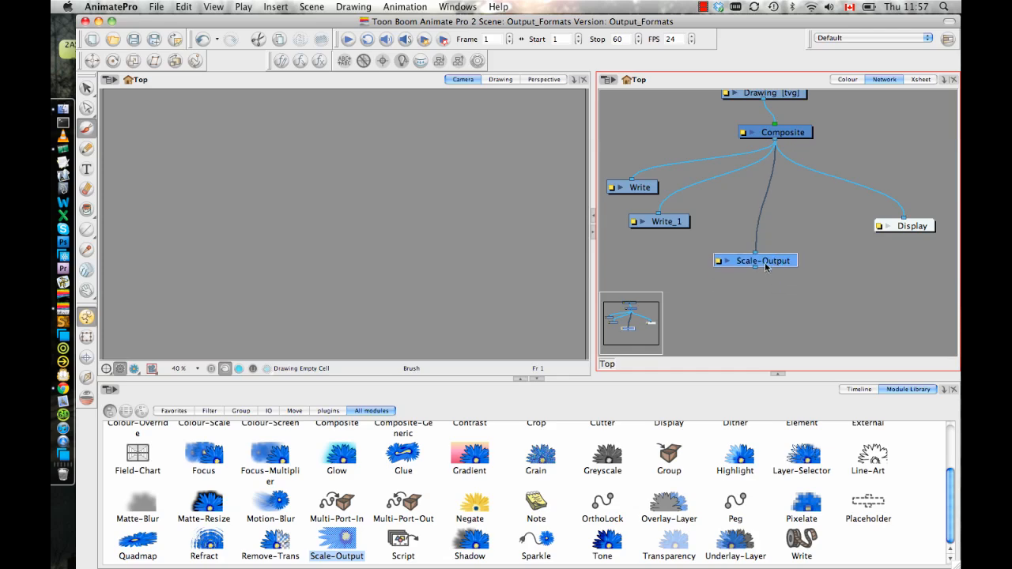
- Turn off Custom Resolution for the Scale-Output module, review the resolution presets without picking one, and close its properties
{"action": "left_click", "coordinate": [719, 263]}
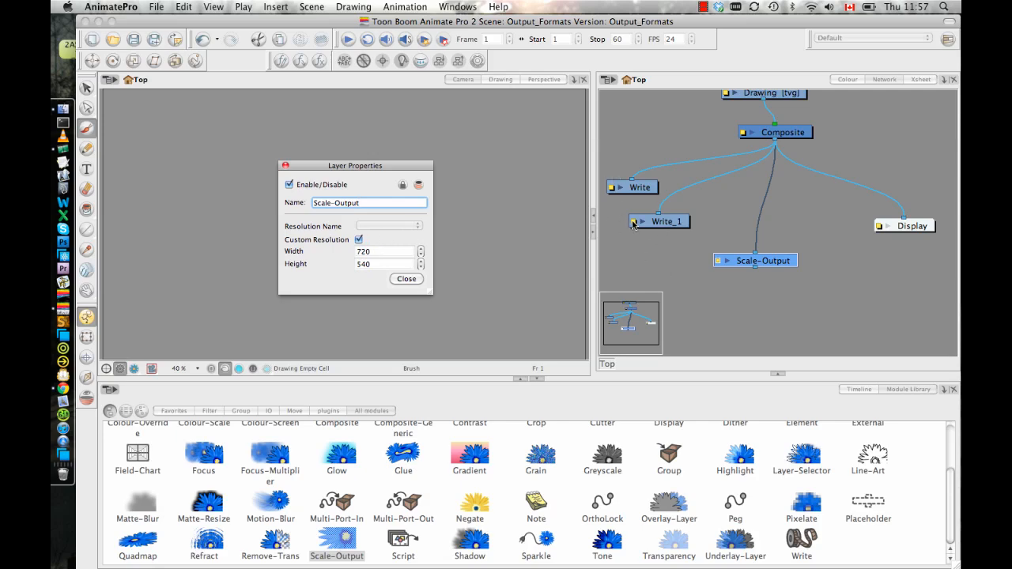
{"action": "left_click", "coordinate": [358, 240]}
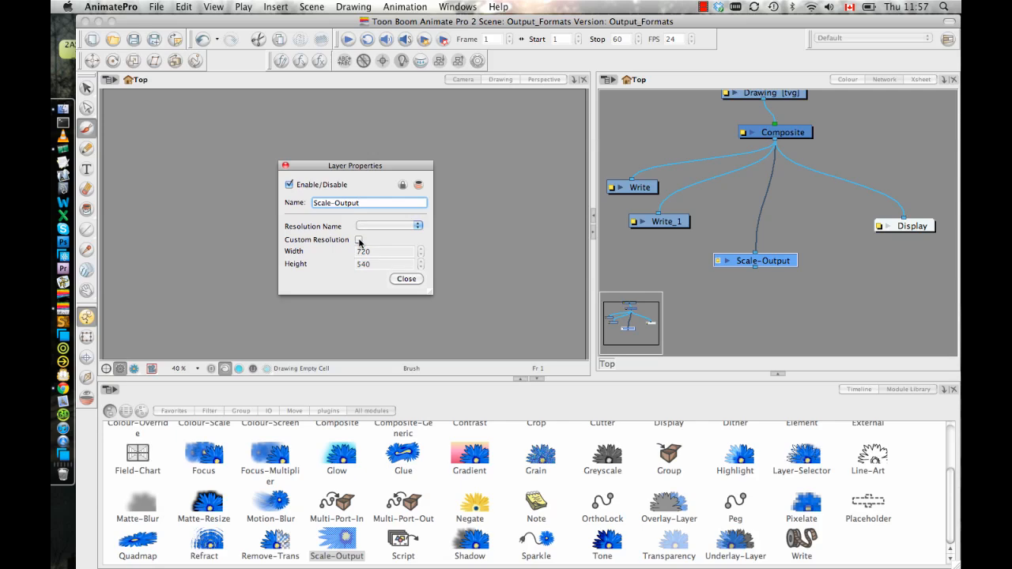
{"action": "left_click", "coordinate": [377, 226]}
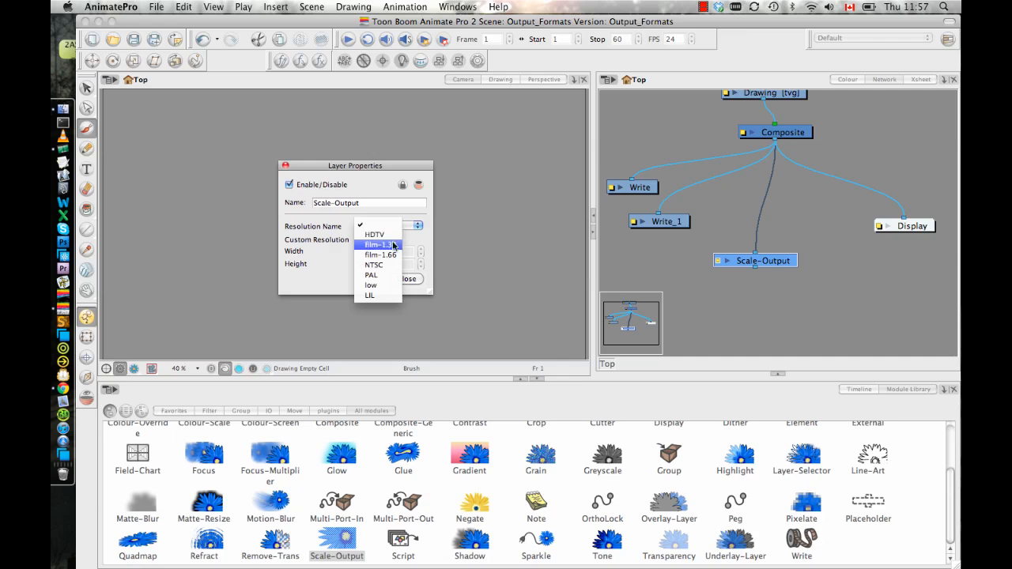
{"action": "left_click", "coordinate": [338, 267]}
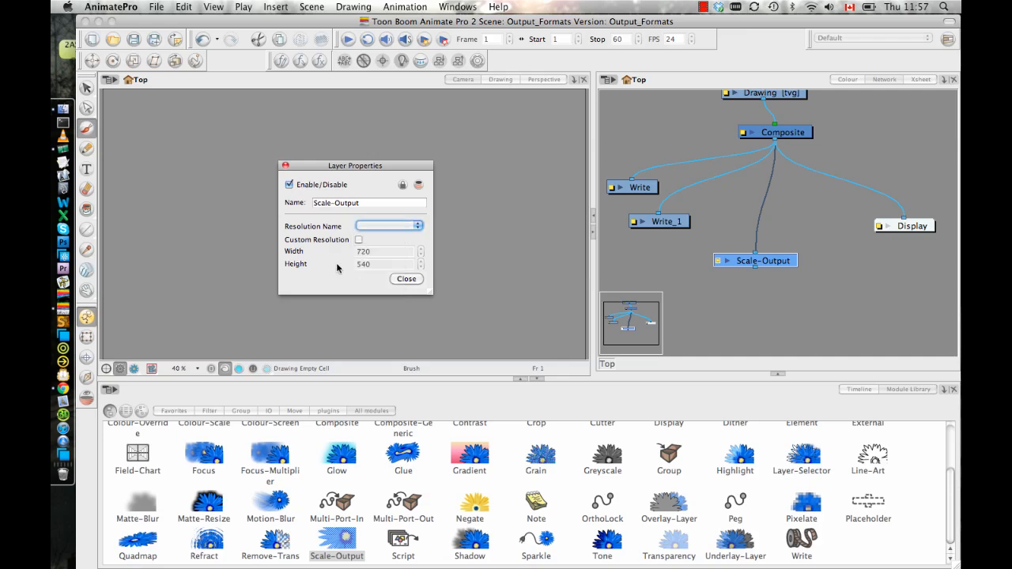
{"action": "left_click", "coordinate": [405, 279]}
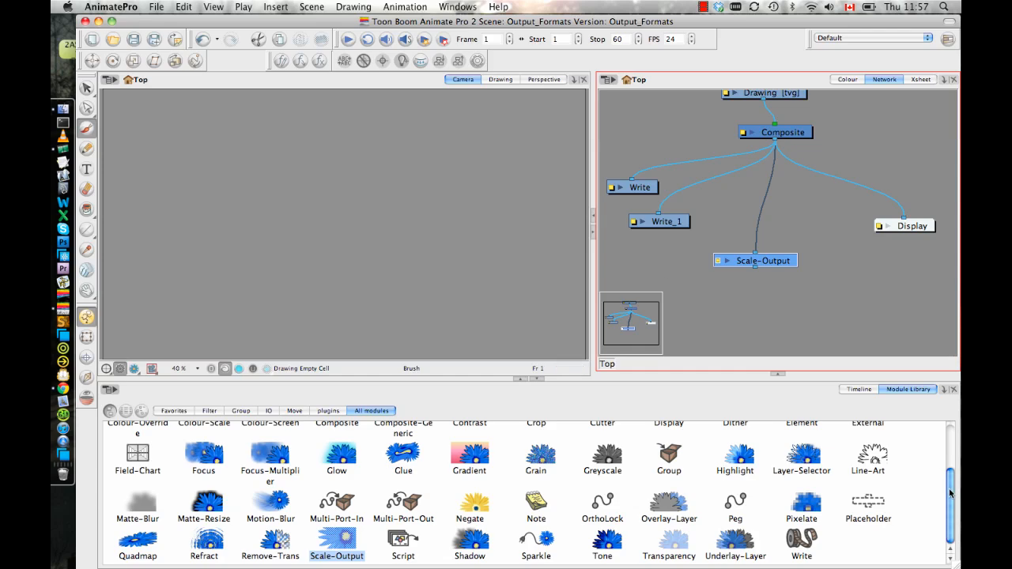
- Try a Crop module connected to the Scale-Output module's output, and delete it from the network again
{"action": "left_click_drag", "start_coordinate": [951, 493], "coordinate": [947, 436]}
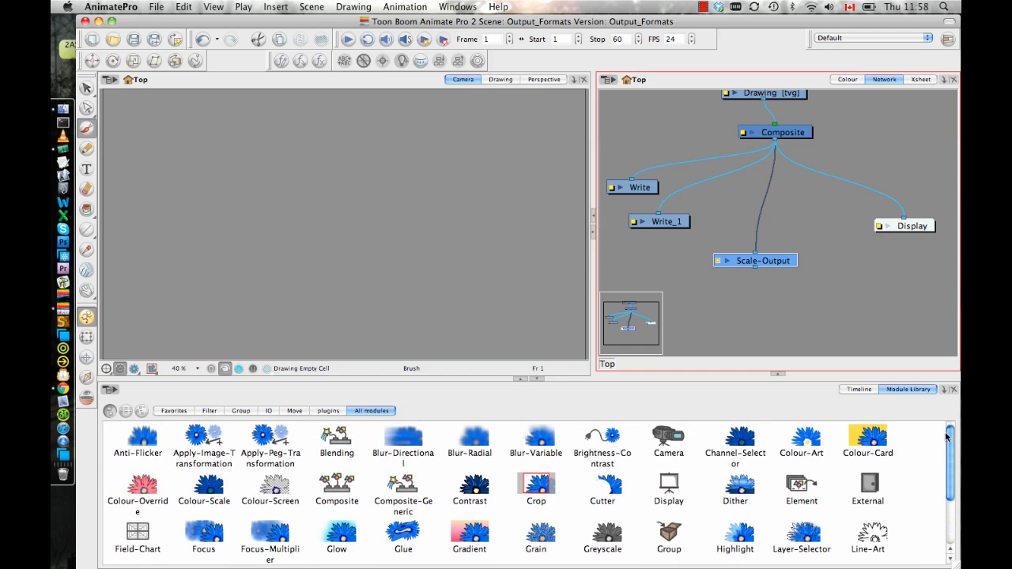
{"action": "left_click_drag", "start_coordinate": [536, 492], "coordinate": [766, 323]}
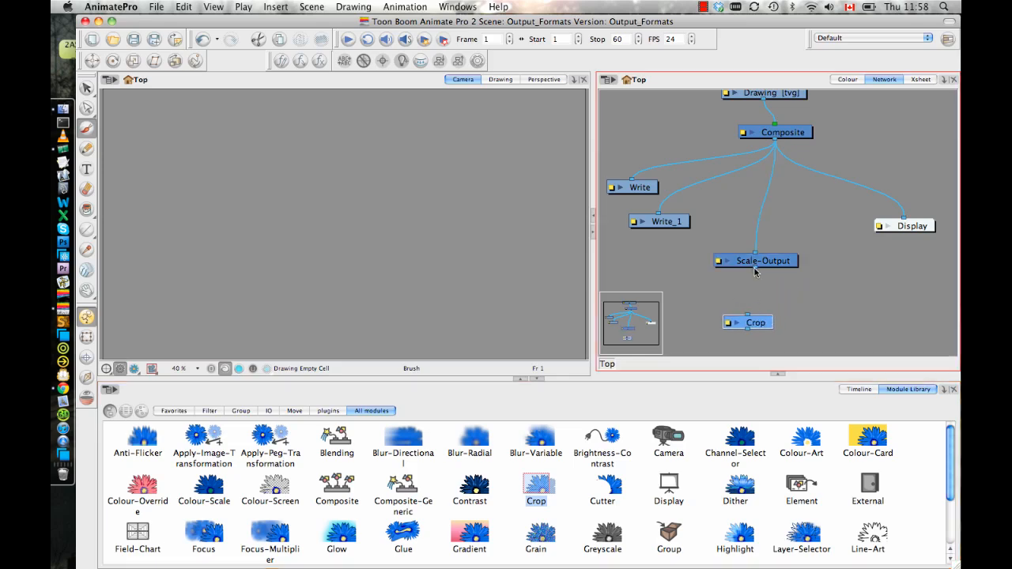
{"action": "left_click_drag", "start_coordinate": [754, 268], "coordinate": [747, 316]}
{"action": "left_click_drag", "start_coordinate": [757, 330], "coordinate": [774, 333]}
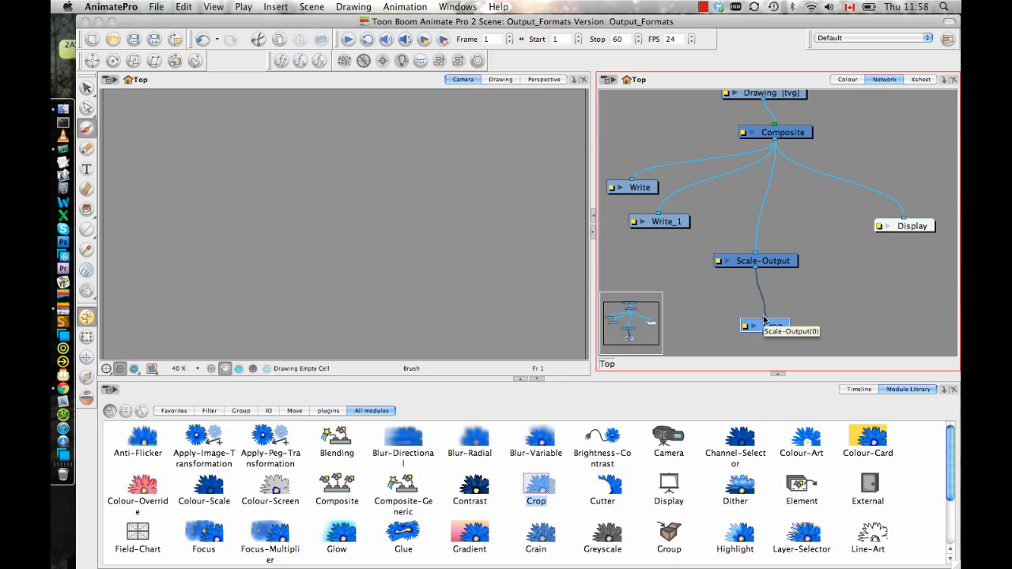
{"action": "left_click_drag", "start_coordinate": [763, 317], "coordinate": [807, 326]}
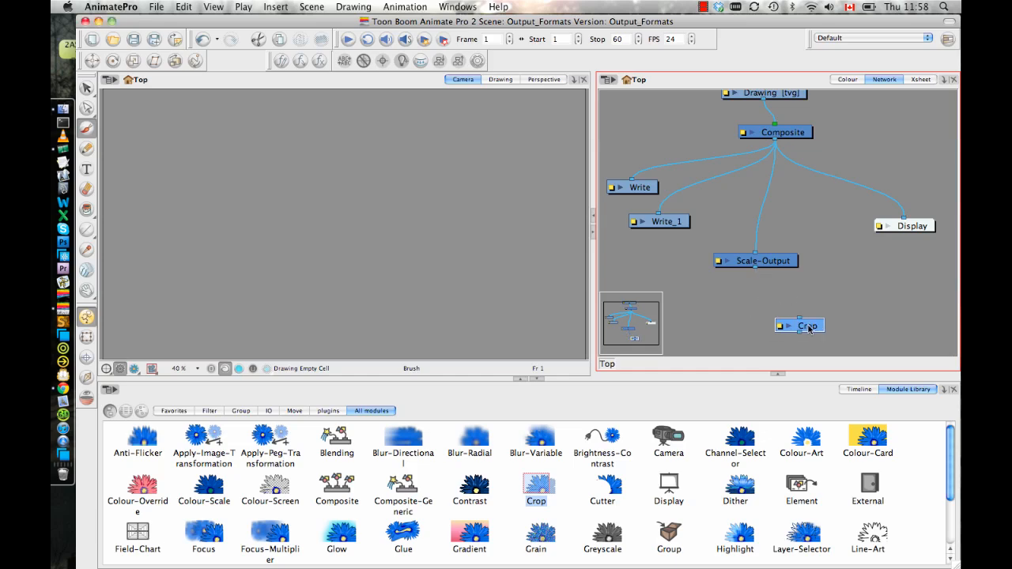
{"action": "key", "text": "Delete"}
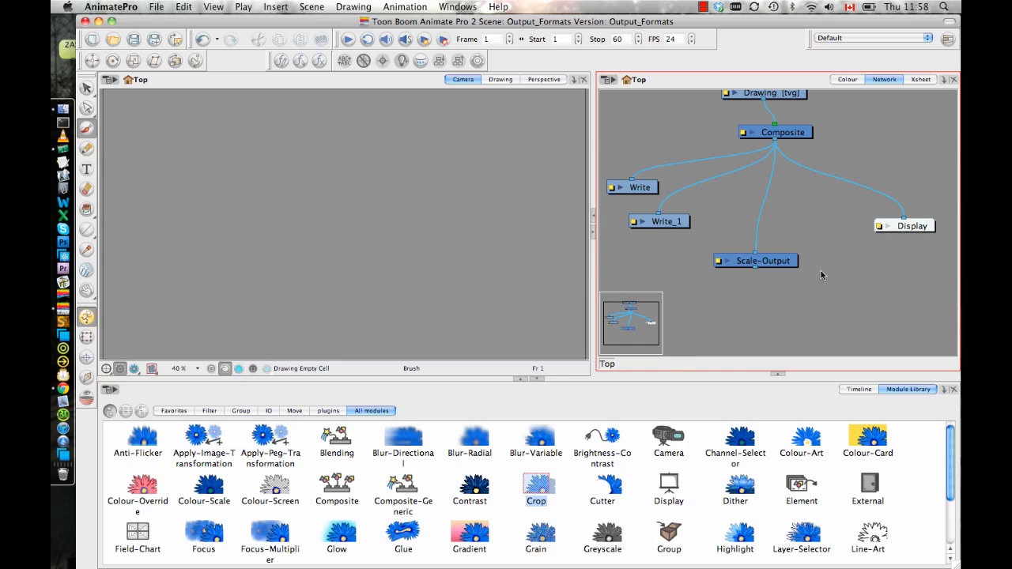
- Shift the Scale-Output module down slightly and connect a new Write module to its output
{"action": "mouse_move", "coordinate": [769, 263]}
{"action": "left_mouse_down"}
{"action": "mouse_move", "coordinate": [773, 277]}
{"action": "mouse_move", "coordinate": [754, 277]}
{"action": "left_mouse_up"}
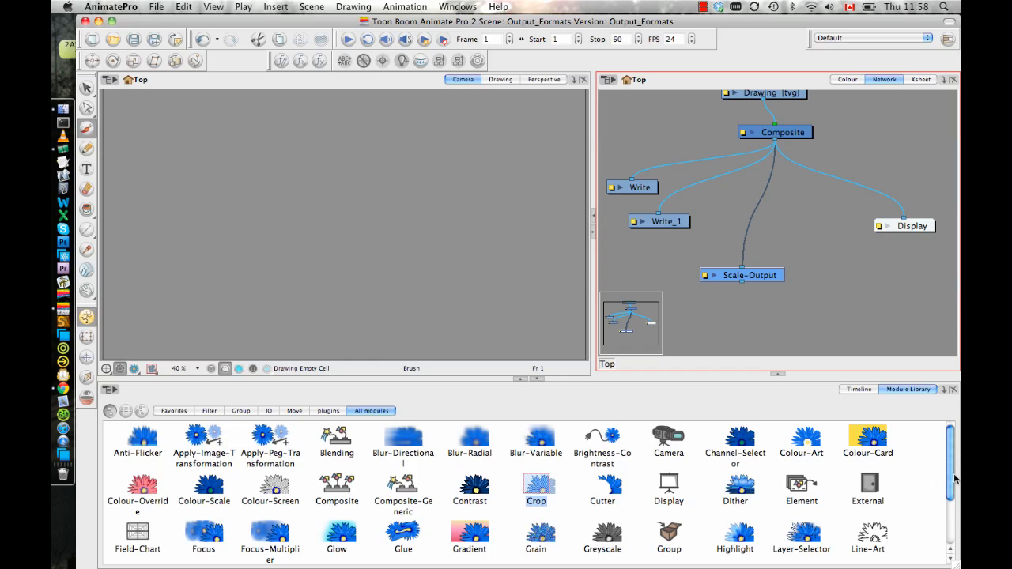
{"action": "left_click_drag", "start_coordinate": [953, 479], "coordinate": [938, 536]}
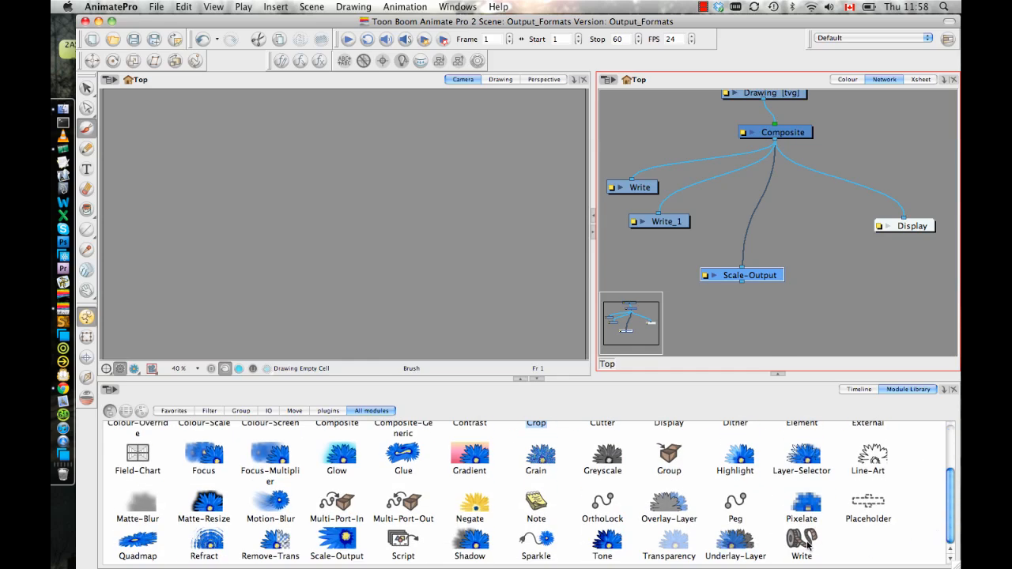
{"action": "left_click_drag", "start_coordinate": [809, 547], "coordinate": [751, 333]}
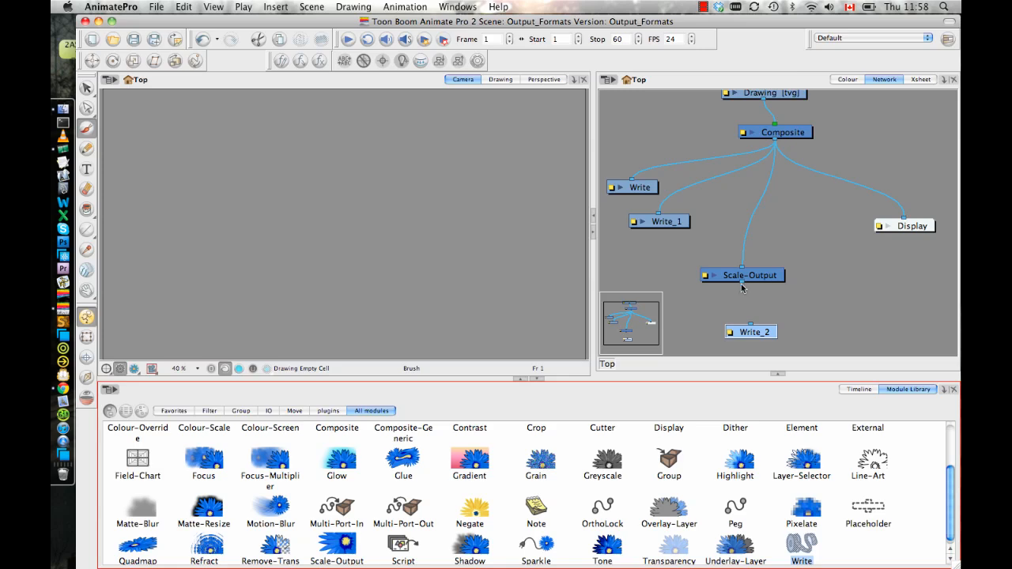
{"action": "left_click_drag", "start_coordinate": [743, 283], "coordinate": [743, 332]}
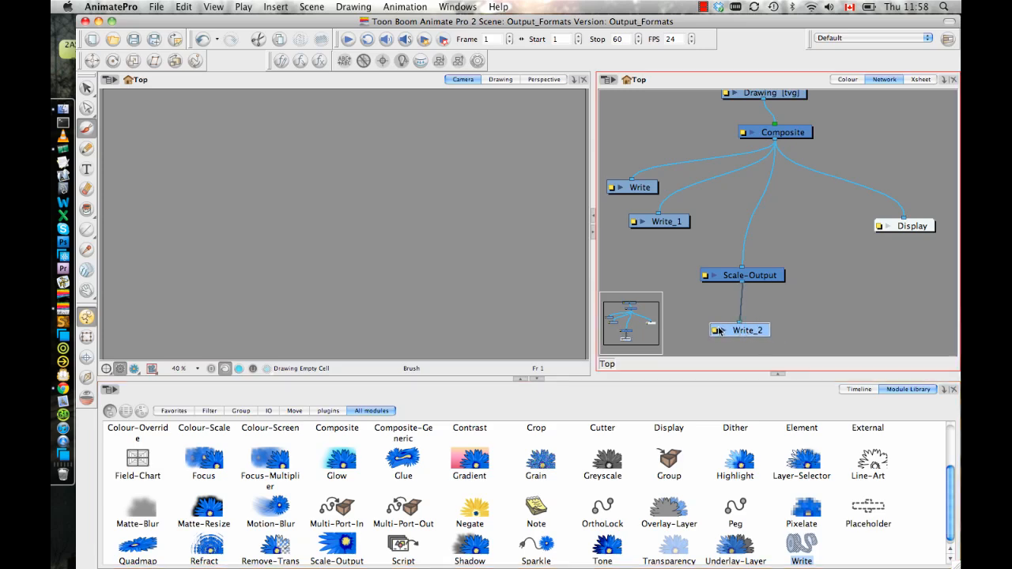
- Open the properties of the scaled Write module and of the first Write module, and place them side by side
{"action": "left_click", "coordinate": [713, 332]}
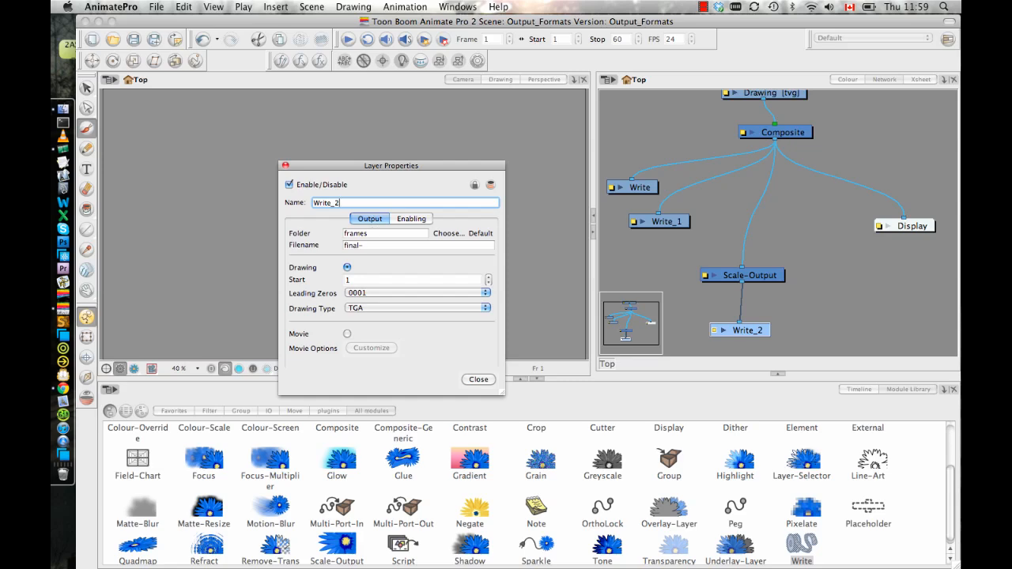
{"action": "left_click", "coordinate": [611, 190]}
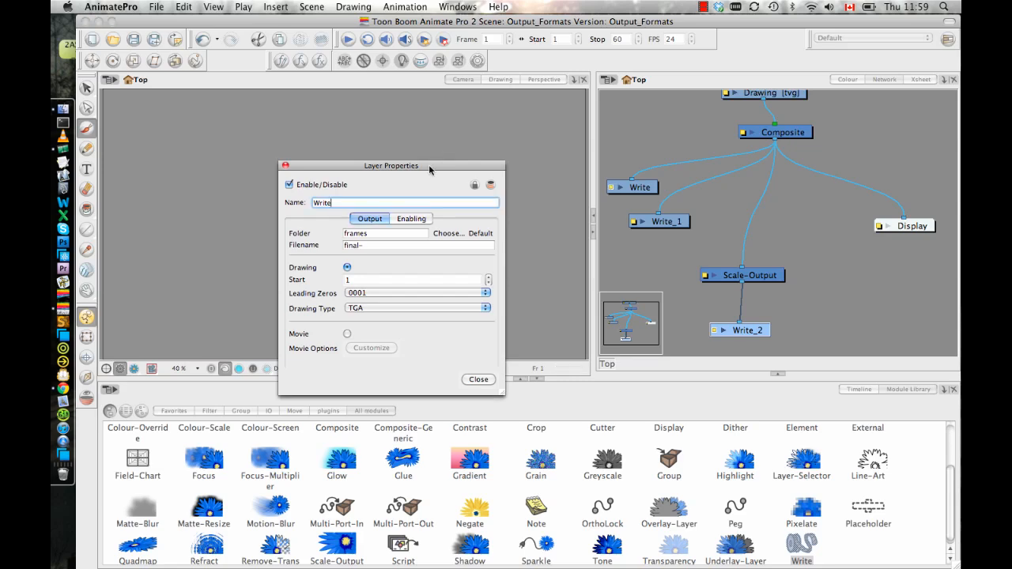
{"action": "left_click_drag", "start_coordinate": [432, 168], "coordinate": [246, 165]}
{"action": "left_click_drag", "start_coordinate": [371, 167], "coordinate": [424, 160]}
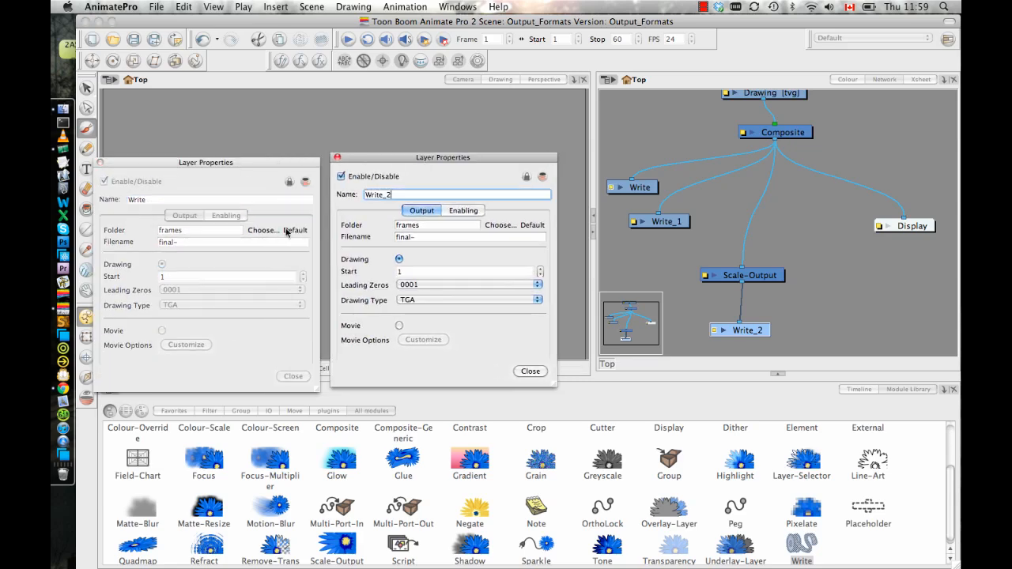
- Set the output filename to final-HD- for the scaled Write module and final-SD- for the first Write module
{"action": "left_click", "coordinate": [431, 237]}
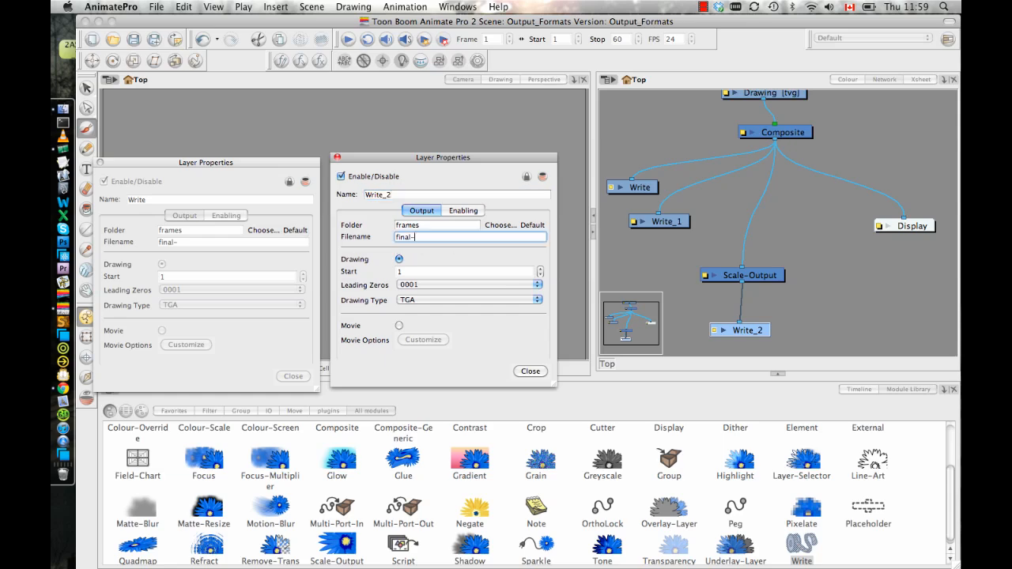
{"action": "type", "text": "HD-"}
{"action": "left_click", "coordinate": [180, 242]}
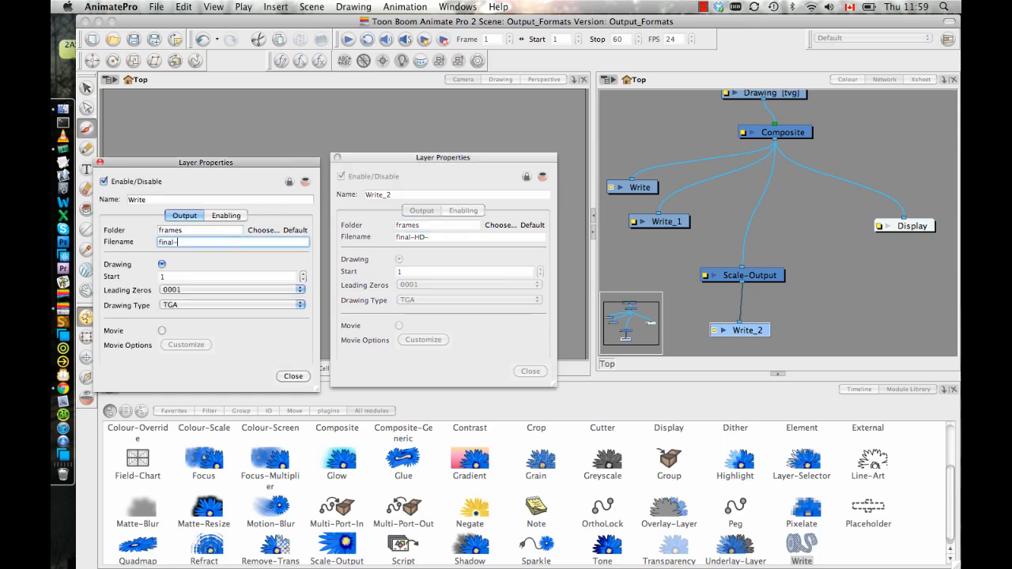
{"action": "type", "text": "SD-"}
{"action": "left_click", "coordinate": [253, 231]}
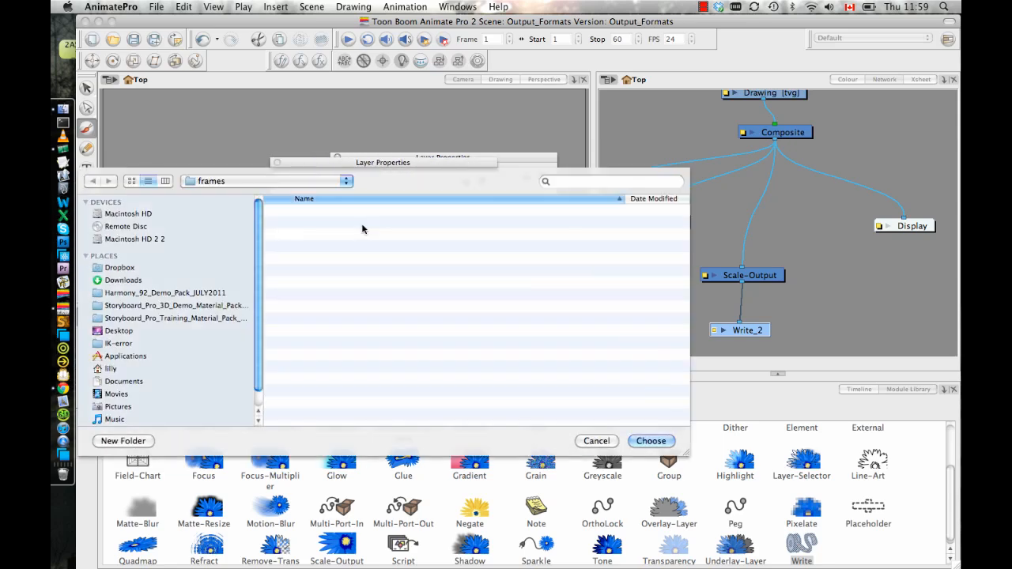
{"action": "left_click", "coordinate": [132, 282]}
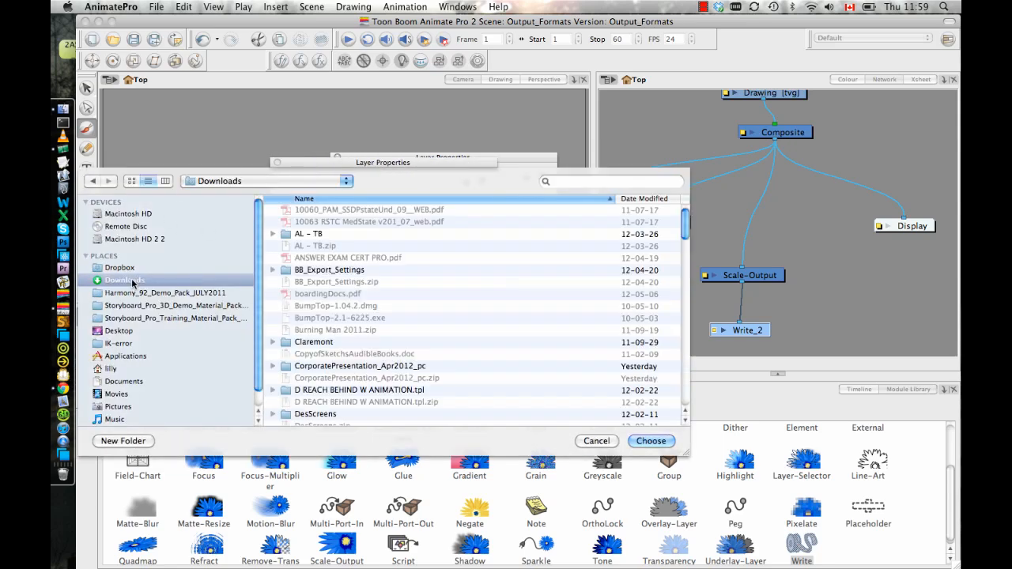
{"action": "left_click", "coordinate": [589, 441]}
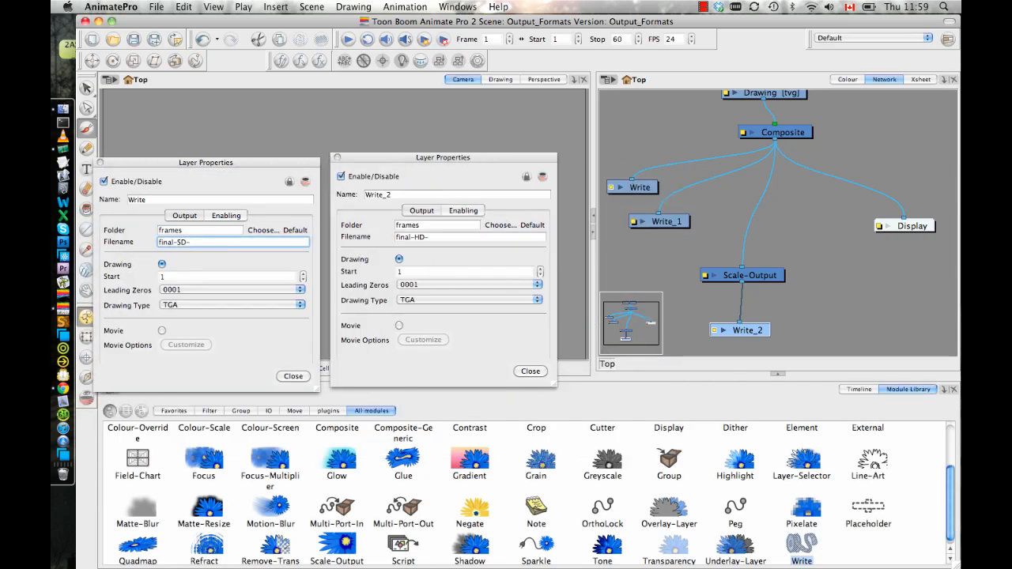
- Try Harmony_92_Demo_Pack_JULY2011 as the output folder of the first Write module, and reset the folder to its default
{"action": "left_click", "coordinate": [262, 230]}
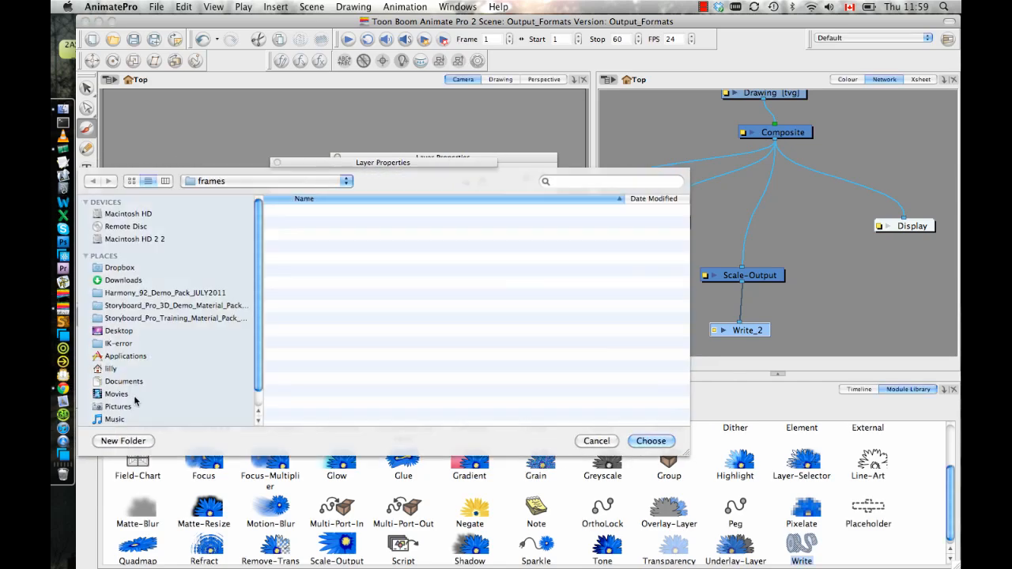
{"action": "left_click", "coordinate": [138, 293]}
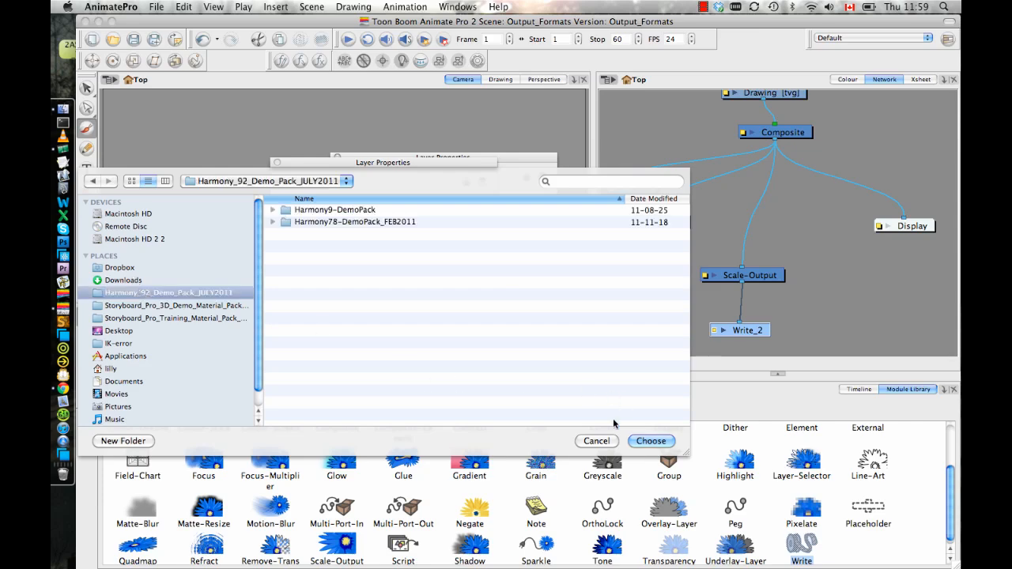
{"action": "left_click", "coordinate": [650, 441]}
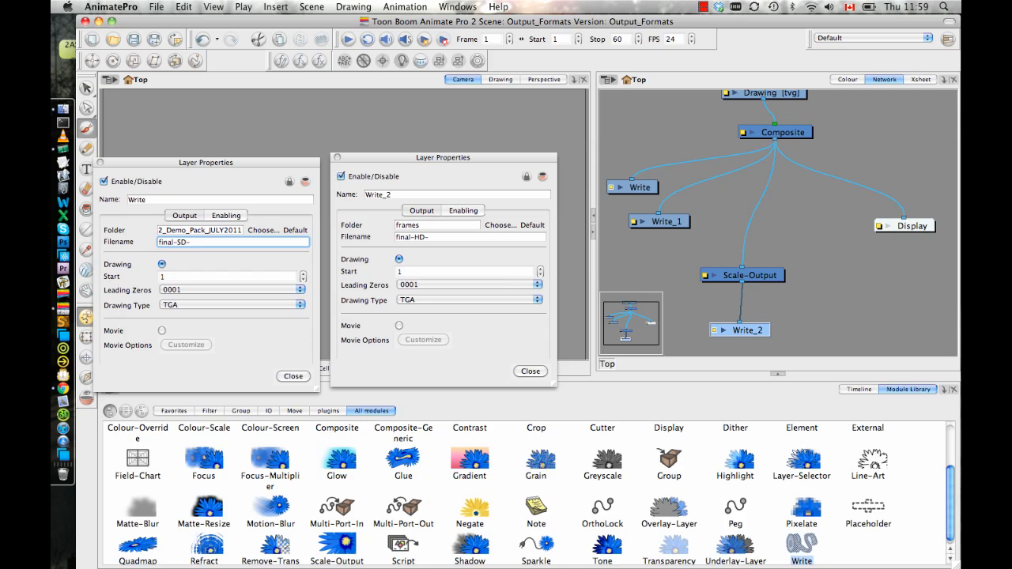
{"action": "left_click", "coordinate": [297, 230]}
- Close the properties of both Write modules and move the scaled Write module slightly up, closer beneath Scale-Output
{"action": "left_click", "coordinate": [294, 376]}
{"action": "left_click", "coordinate": [521, 372]}
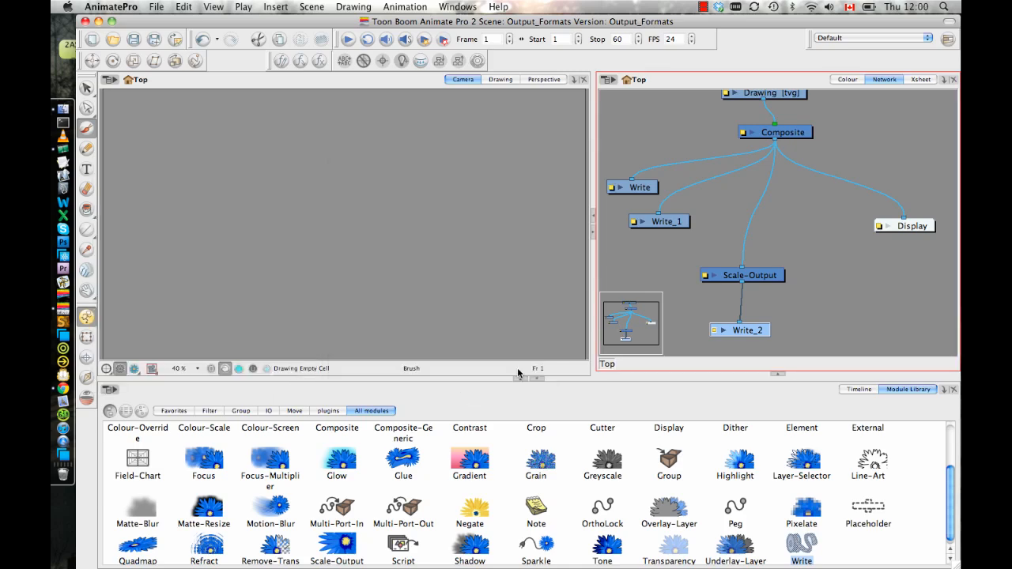
{"action": "left_click_drag", "start_coordinate": [753, 332], "coordinate": [755, 322]}
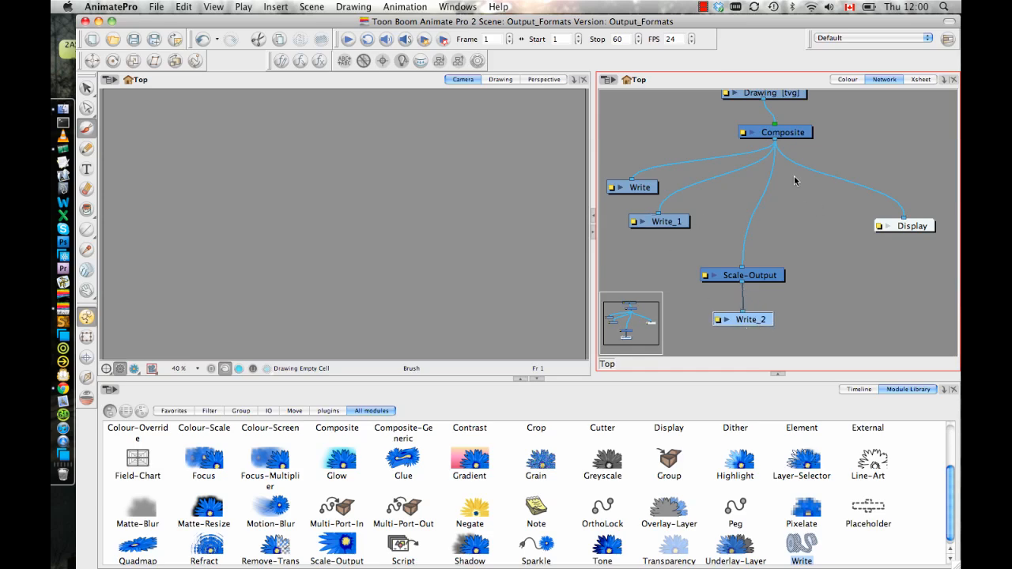
- Move the Drawing module up and to the left of the Composite module in the network
{"action": "scroll", "coordinate": [788, 176], "scroll_direction": "up", "scroll_amount": 4}
{"action": "left_click", "coordinate": [770, 161]}
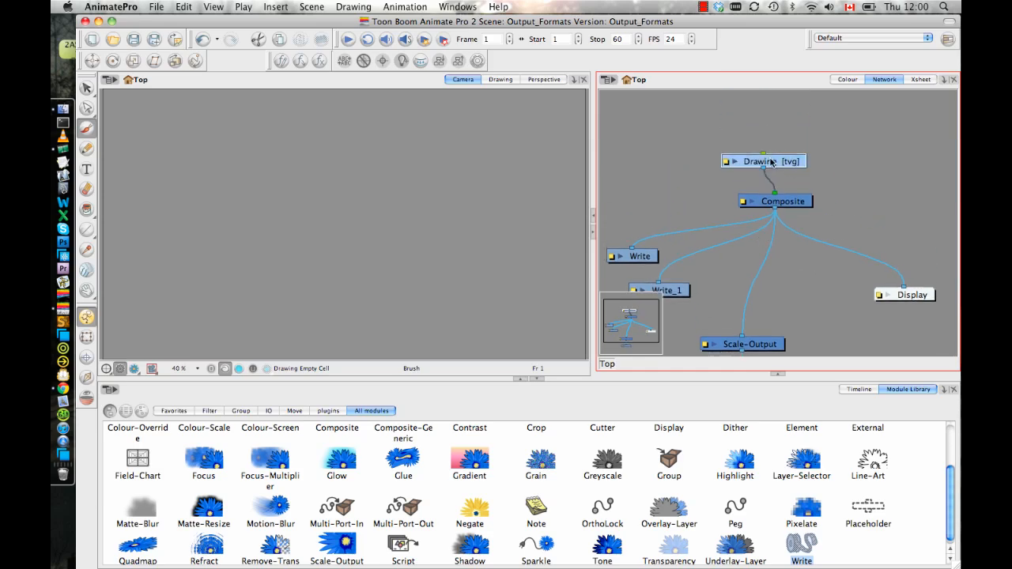
{"action": "left_click_drag", "start_coordinate": [771, 161], "coordinate": [718, 132]}
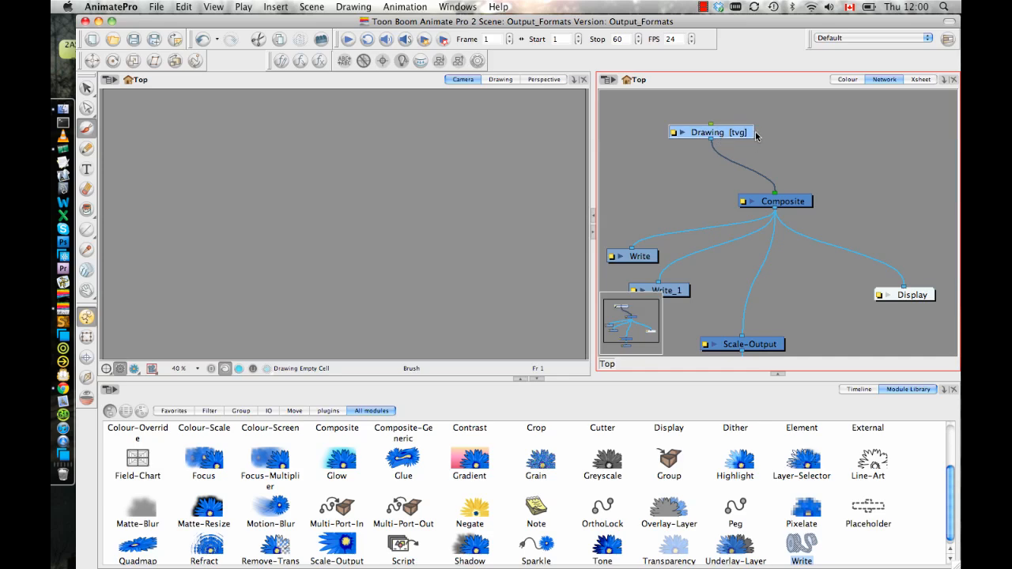